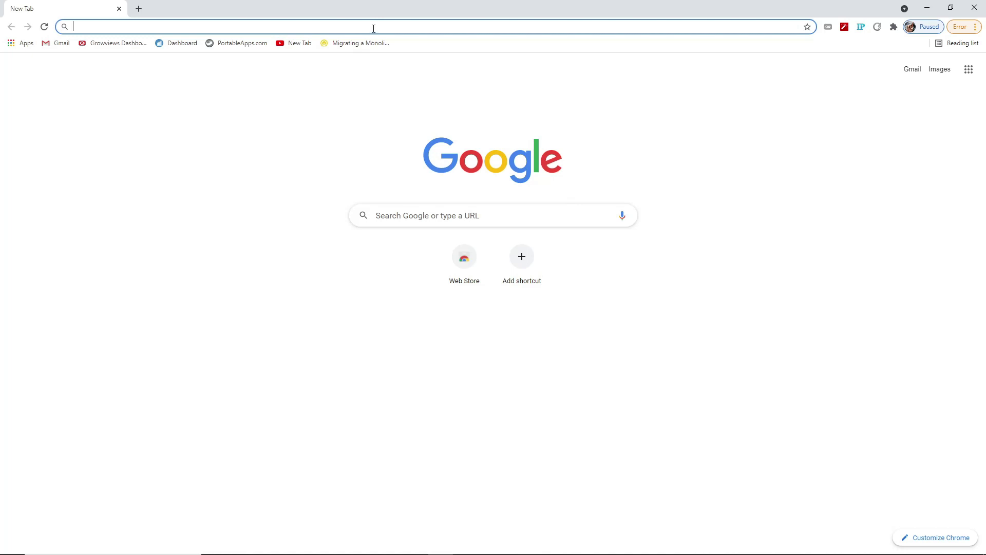
Load gmail.com from the Chrome address bar
text(gmail.)
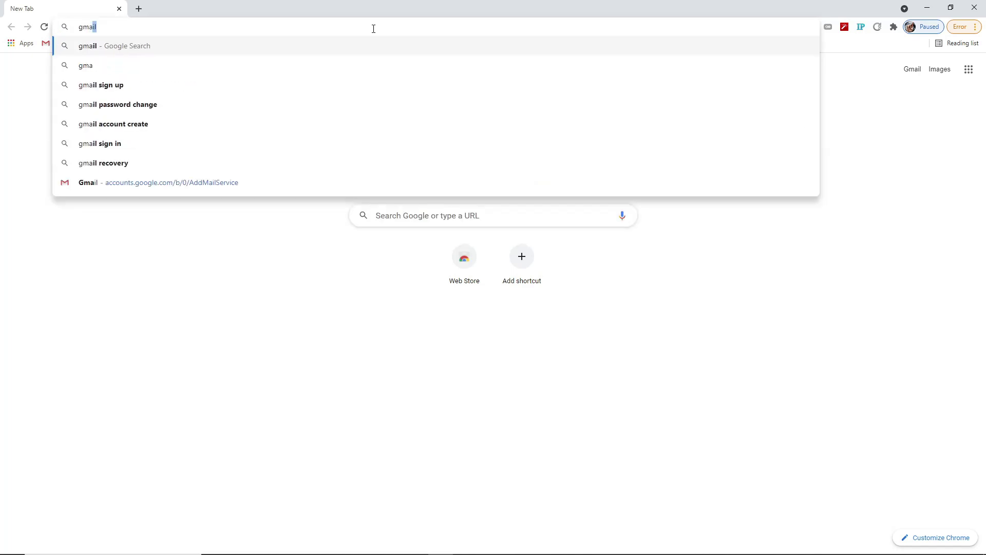
text(com)
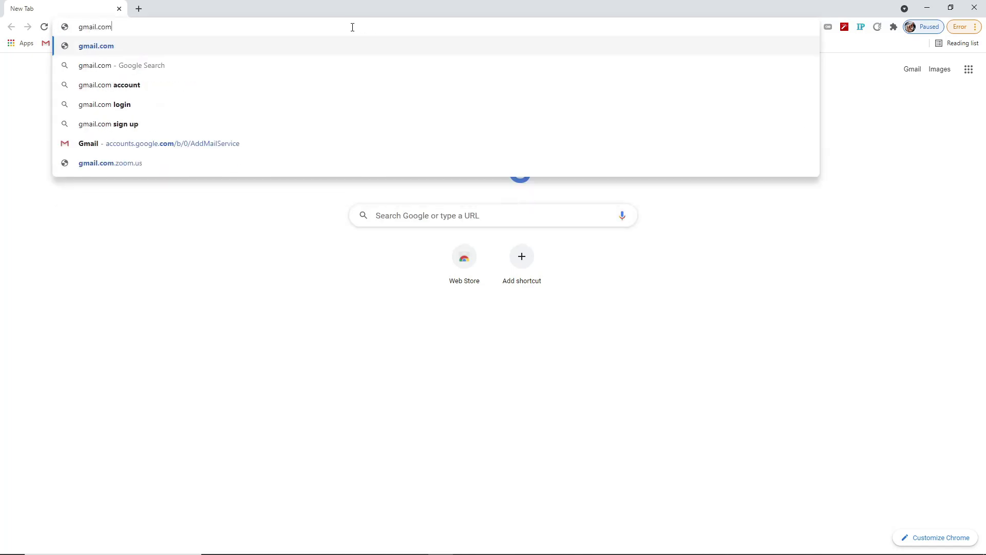
key(Return)
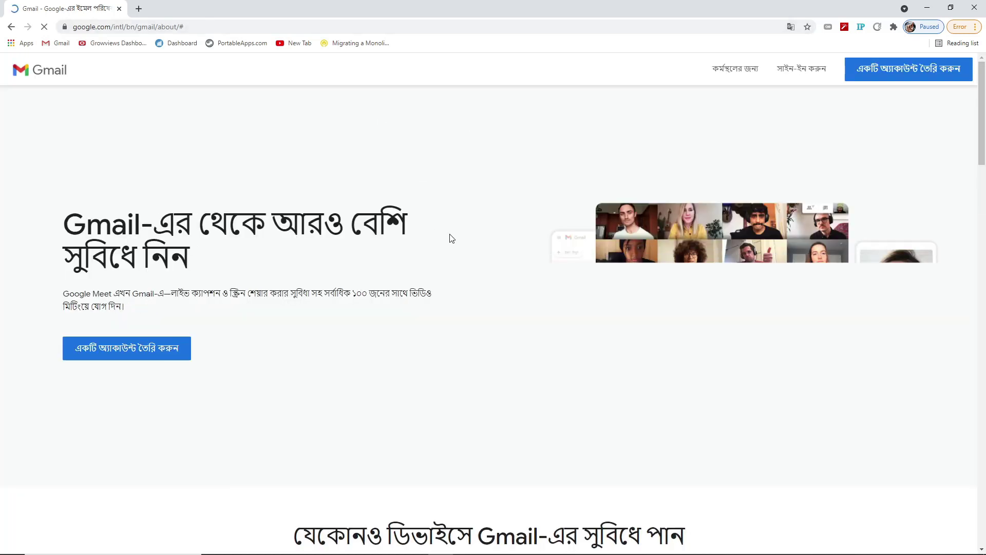
Change the Gmail page language from Bengali to English (United Kingdom) using the footer language list
scroll(465, 219, down, 5)
scroll(467, 219, down, 20)
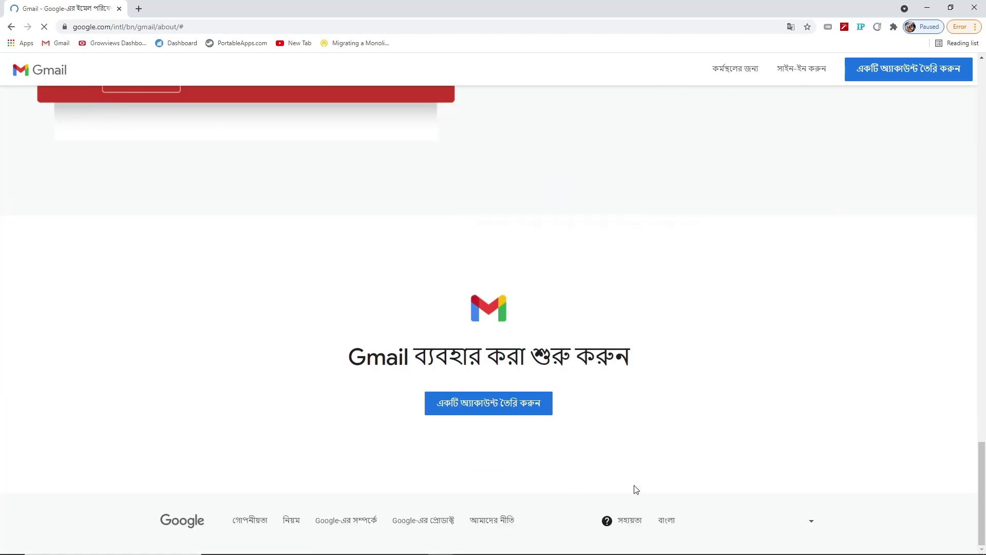
click(812, 522)
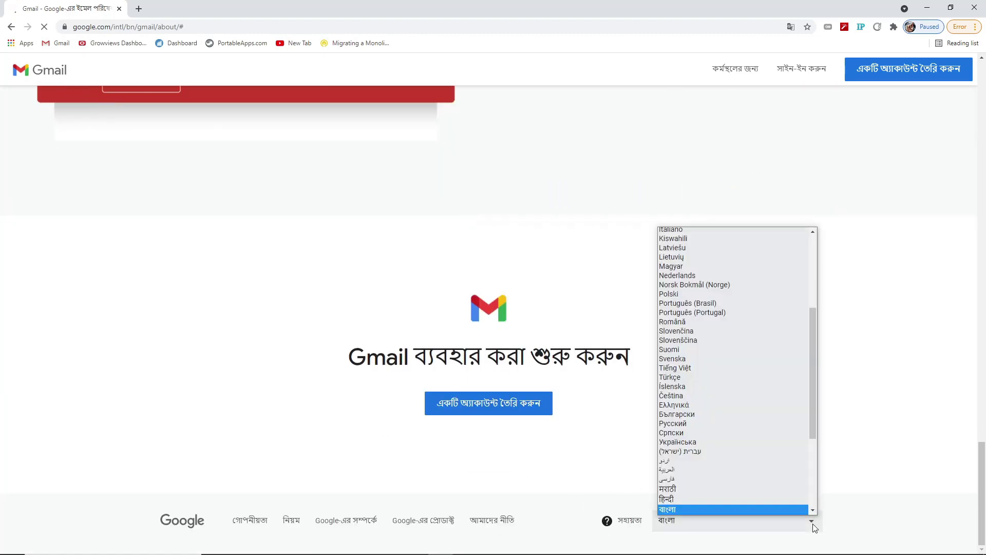
scroll(756, 365, up, 5)
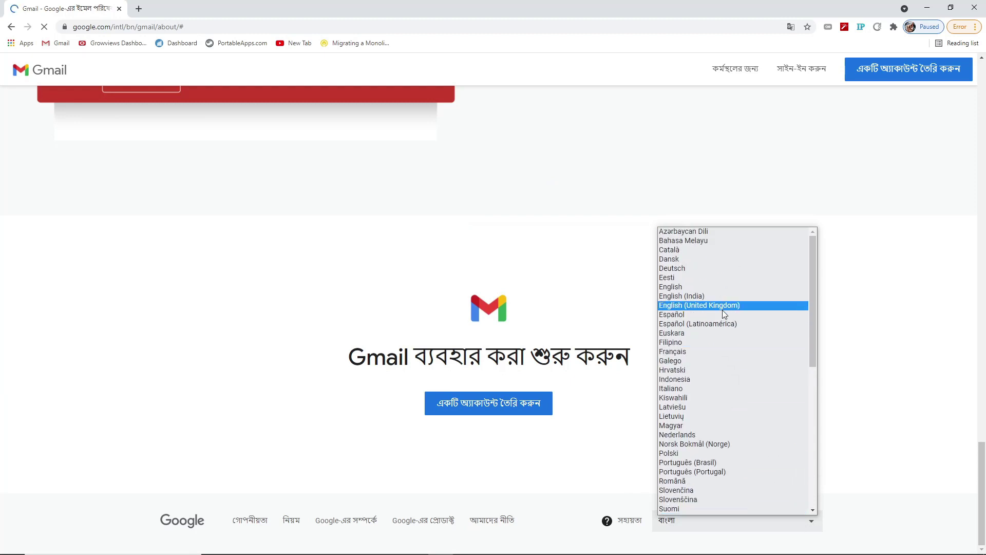
click(690, 305)
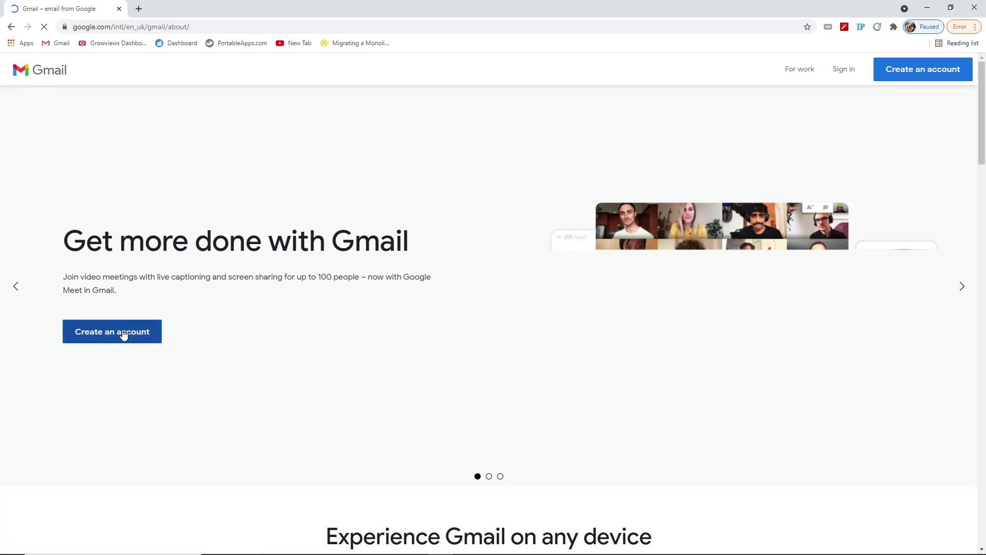
Start Create an account and switch the sign-up form to English (United Kingdom)
click(931, 75)
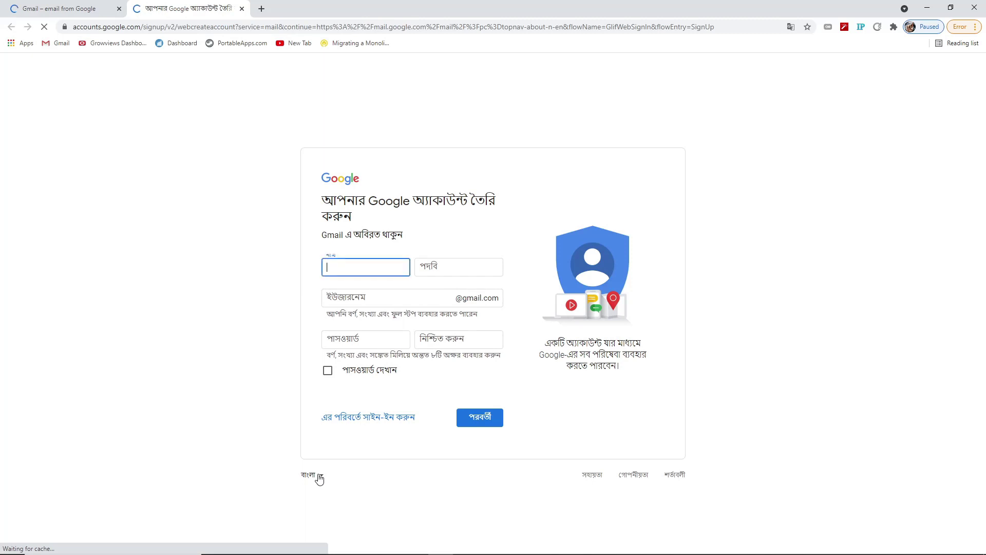
click(319, 477)
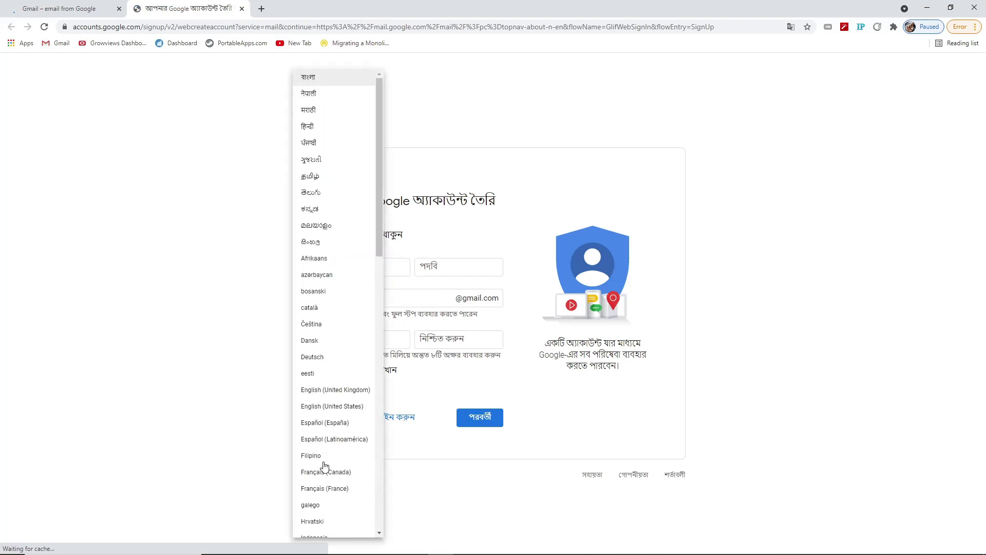
click(349, 396)
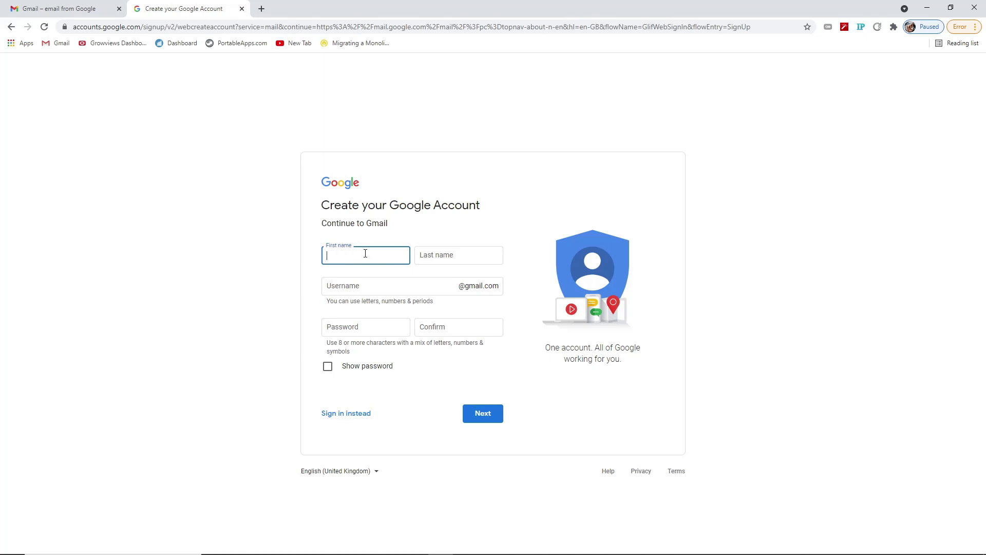
Fill in the account holder's first name and last name fields
click(460, 257)
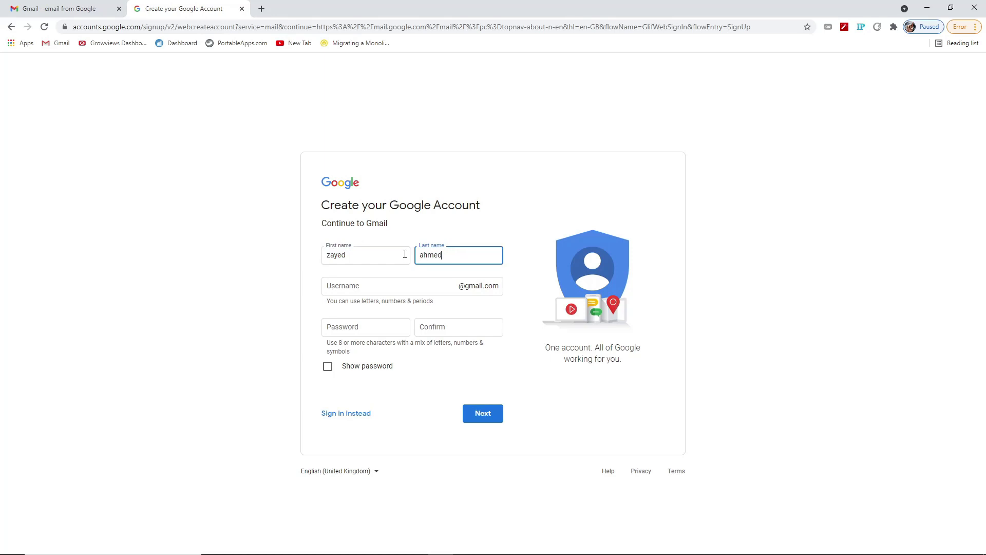
drag(362, 261, 324, 257)
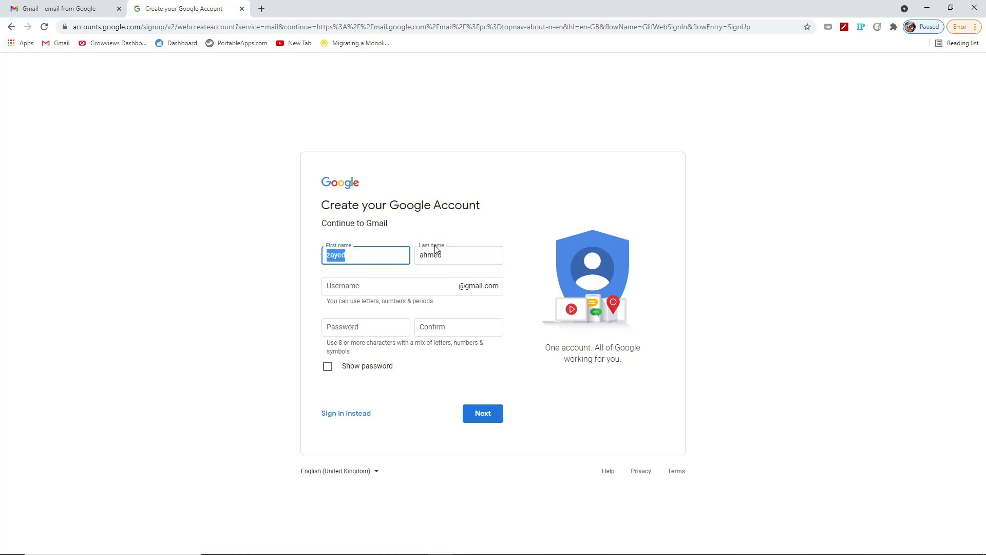
drag(453, 253, 390, 256)
click(390, 257)
click(431, 259)
click(388, 286)
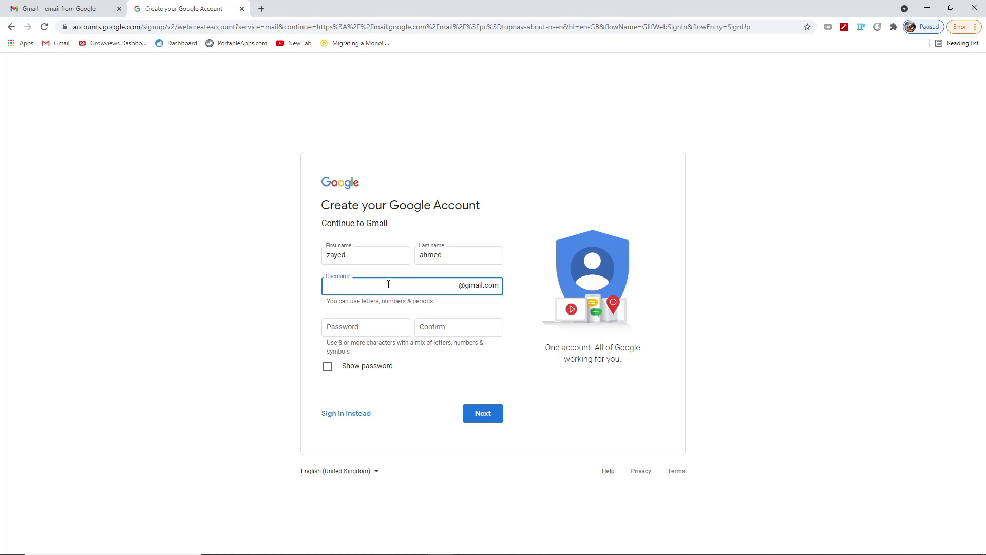
Enter the desired username and see Google report it as already taken
click(369, 328)
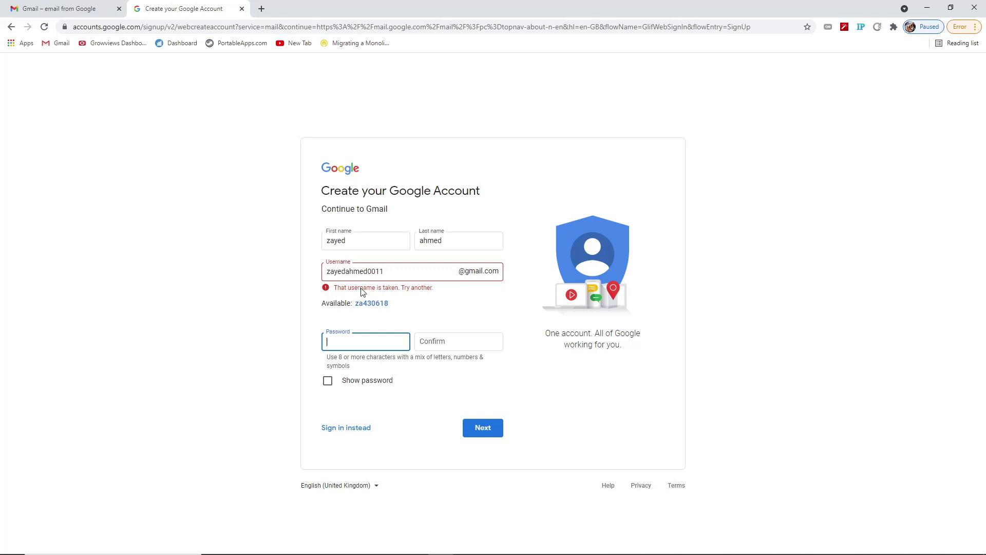
click(377, 292)
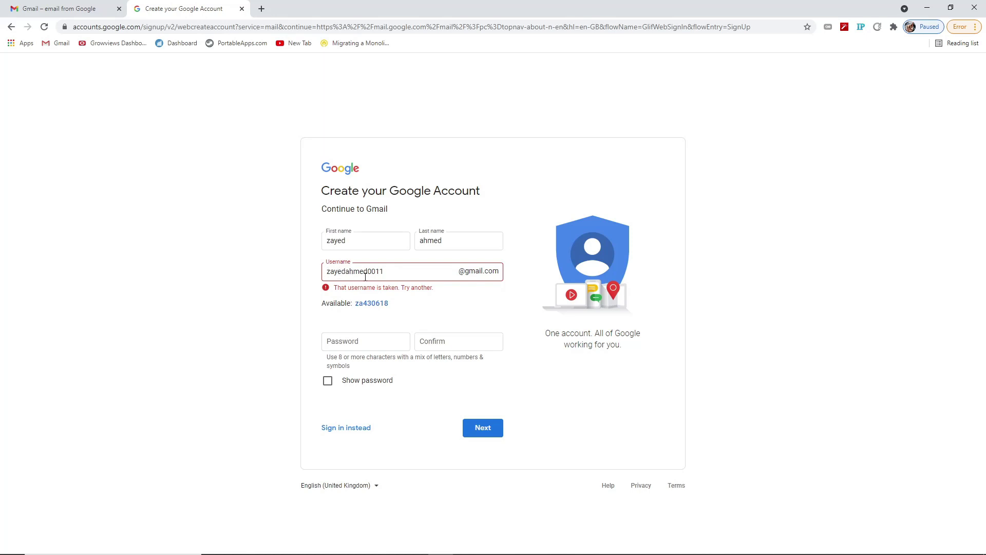
Change the username's trailing digits to 8299 so the taken-username error clears
click(395, 270)
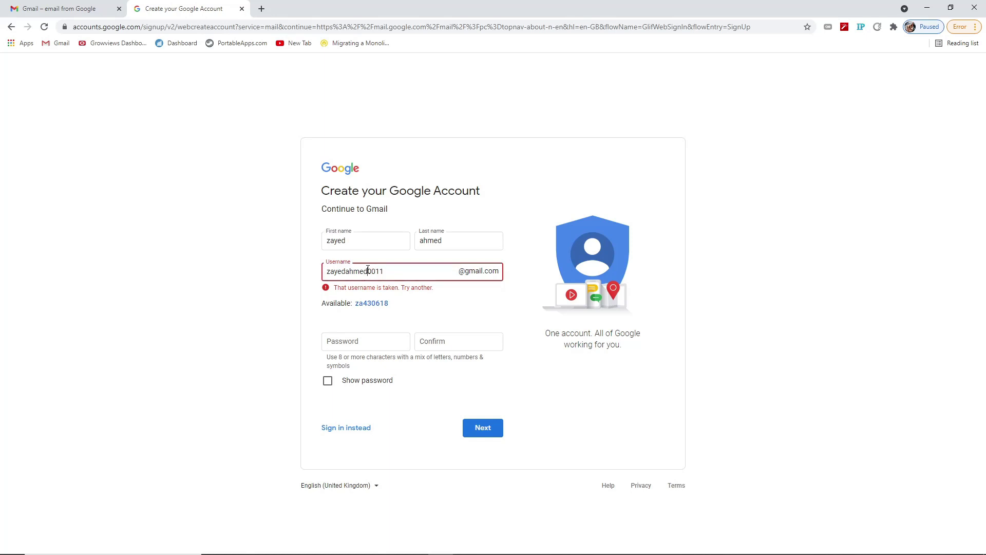
key(BackSpace)
key(BackSpace)
key(BackSpace)
key(BackSpace)
text(8299)
click(366, 346)
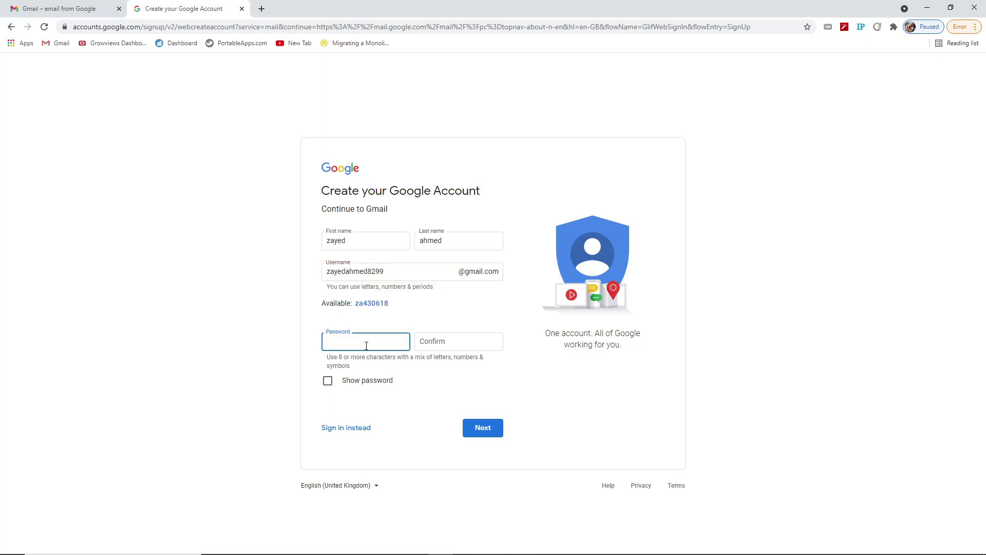
click(391, 272)
double_click(391, 272)
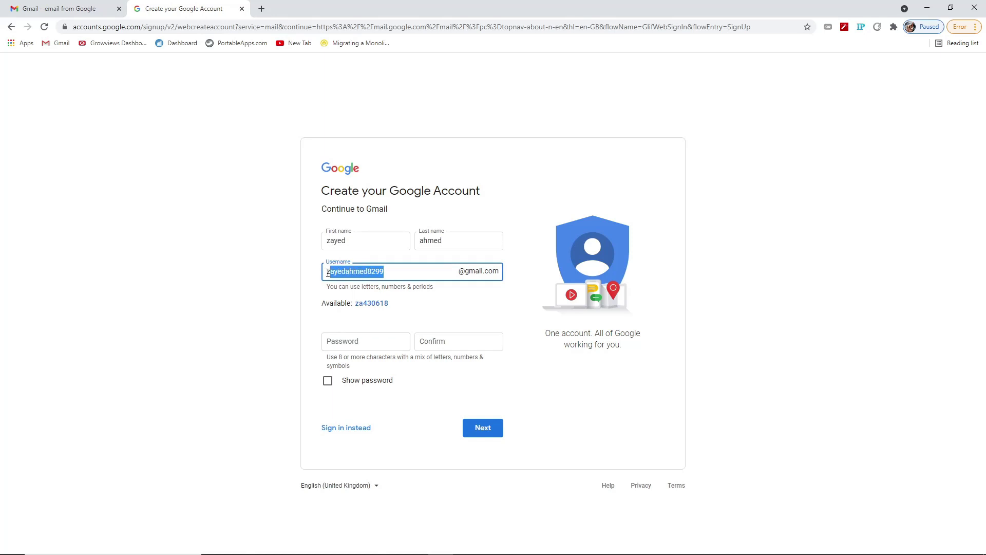
click(439, 308)
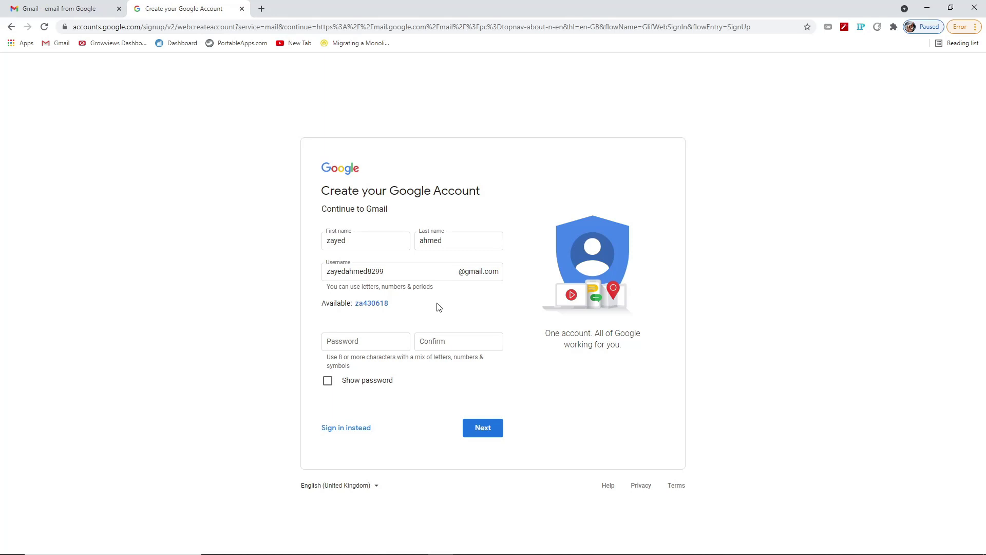
Enter the account password and retype the same password in the Confirm field
double_click(408, 268)
click(373, 340)
text(***************)
click(453, 341)
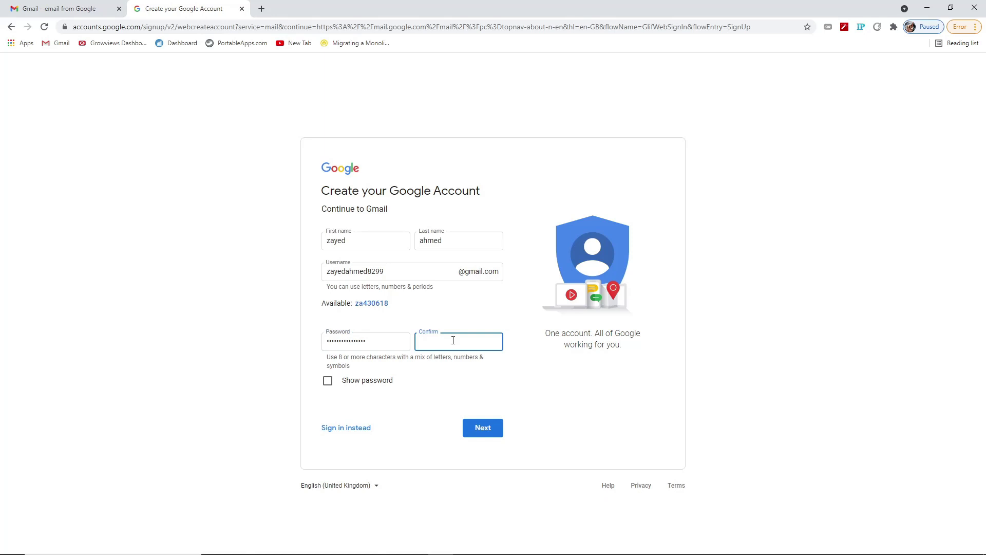
click(381, 337)
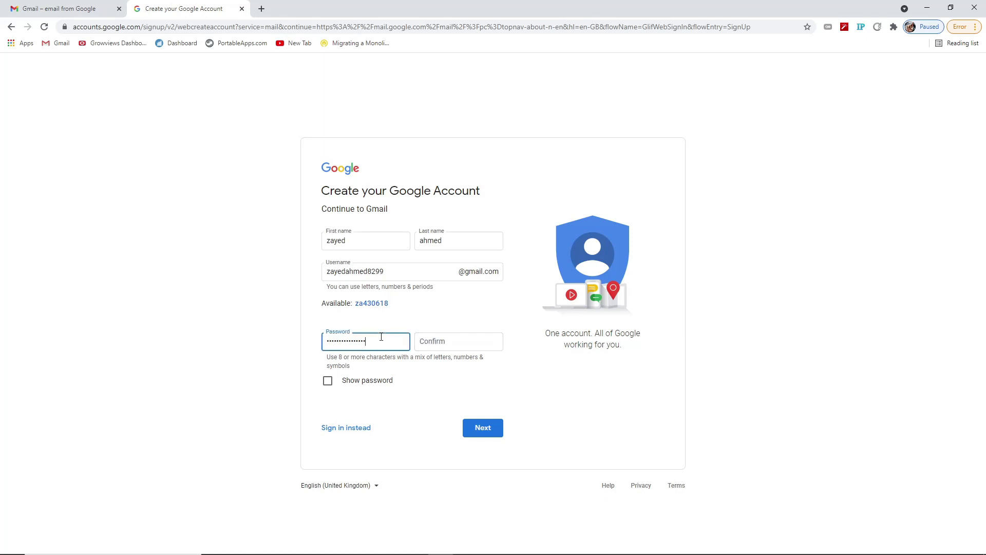
text(••)
click(463, 342)
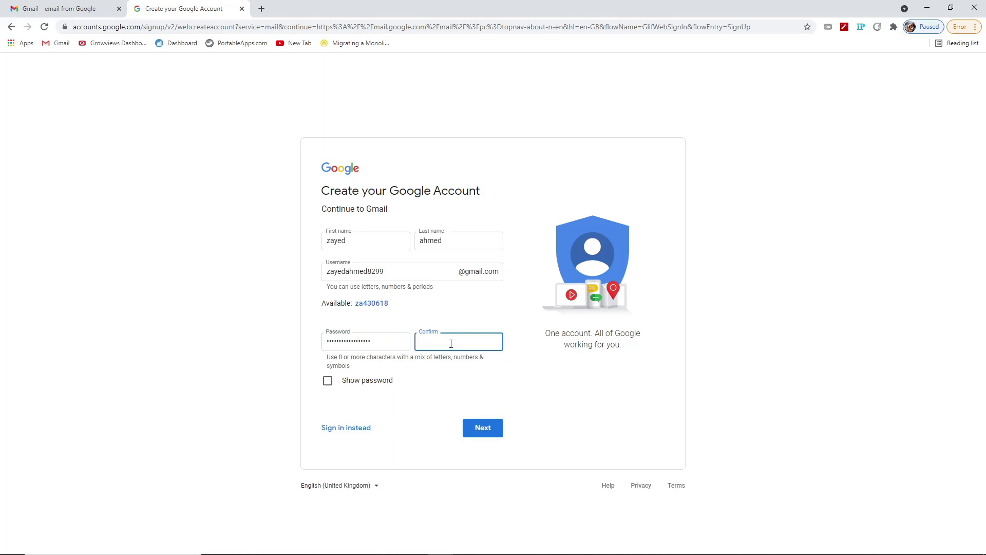
text(•••••••••••••••••)
Show both passwords to verify they match, then proceed with Next
click(328, 382)
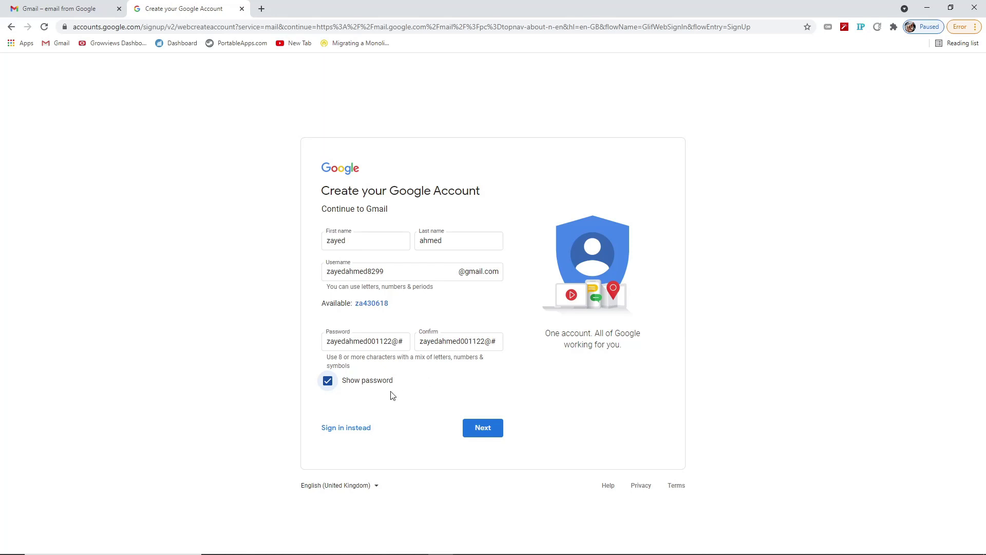
click(489, 433)
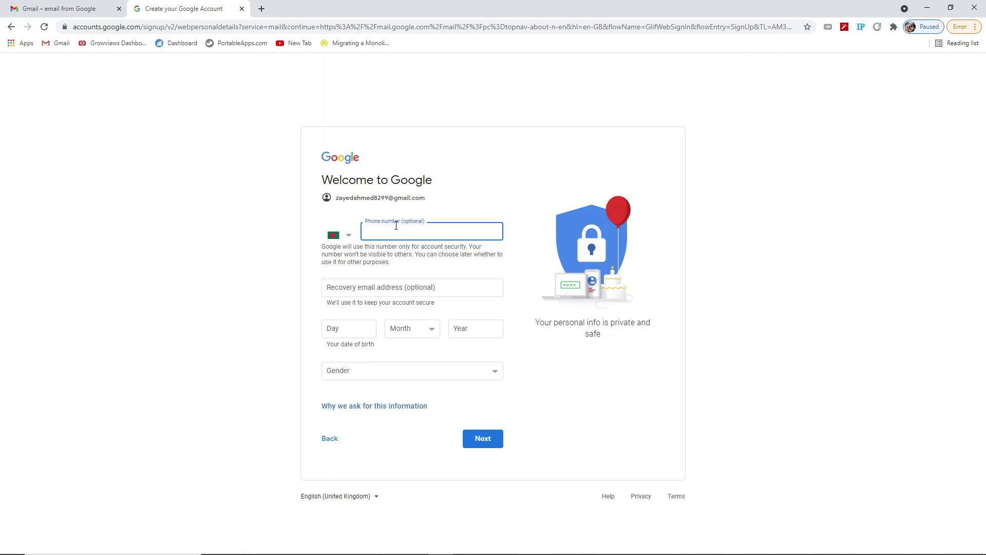
Skip the phone number and enter the recovery email address
click(420, 235)
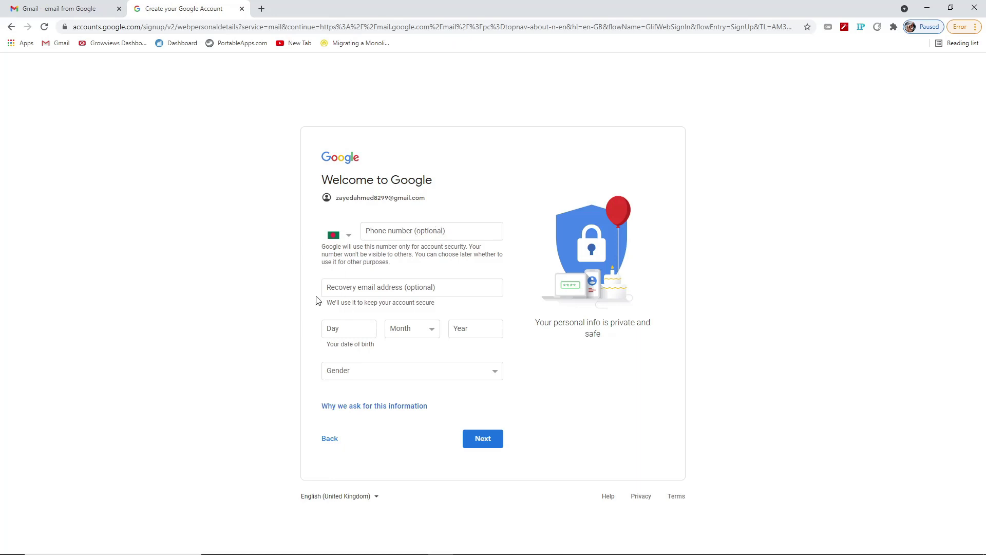
click(329, 286)
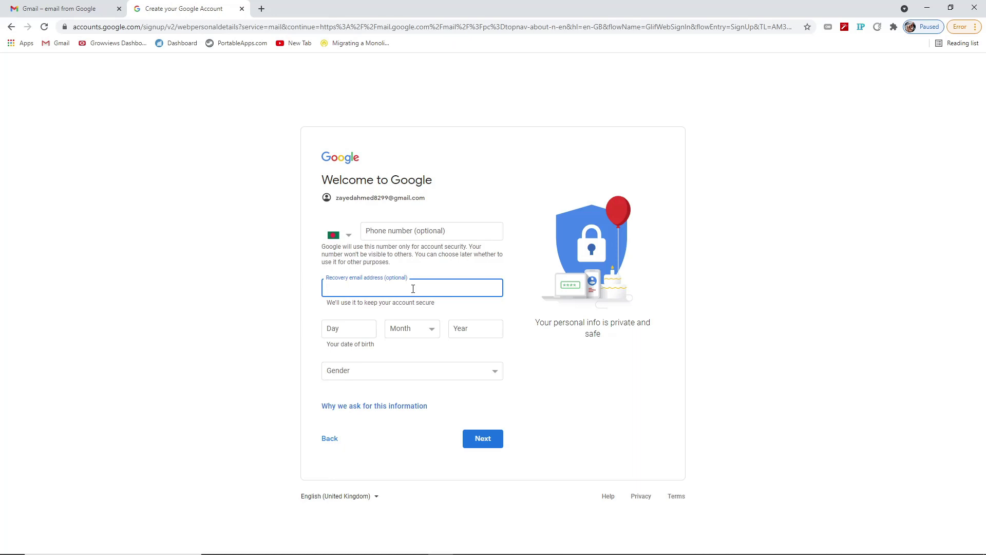
click(356, 328)
drag(326, 344, 376, 348)
click(384, 346)
click(357, 332)
text(29)
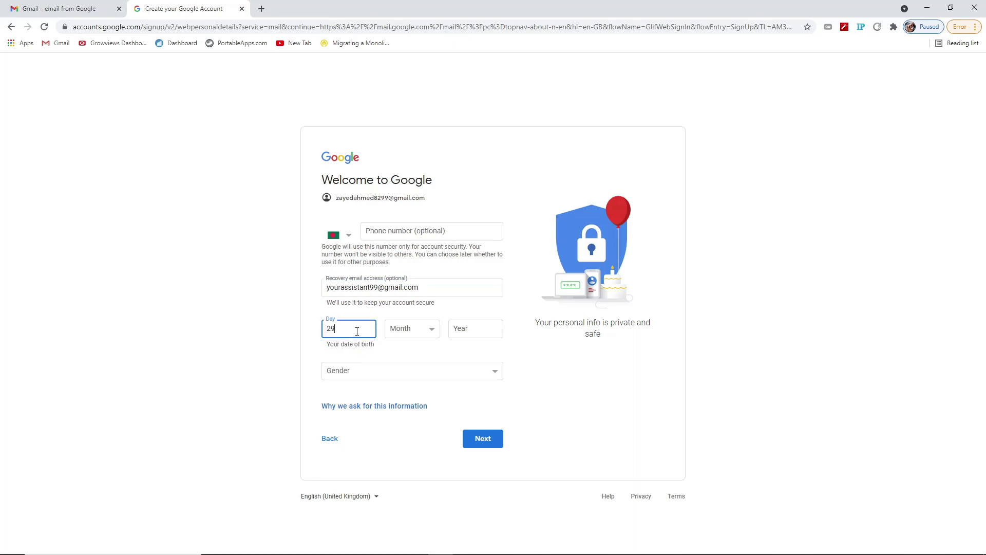
click(427, 328)
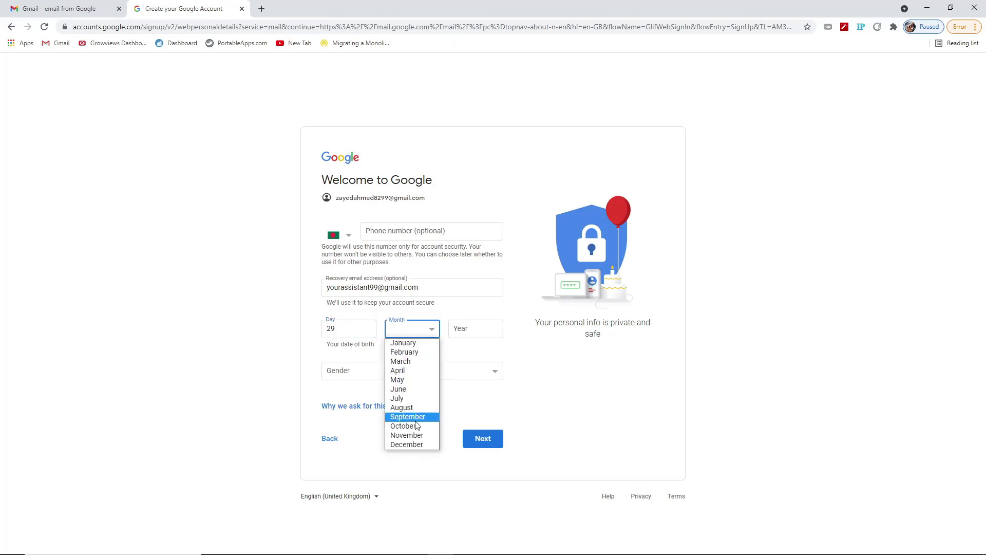
click(413, 444)
click(476, 329)
text(1993)
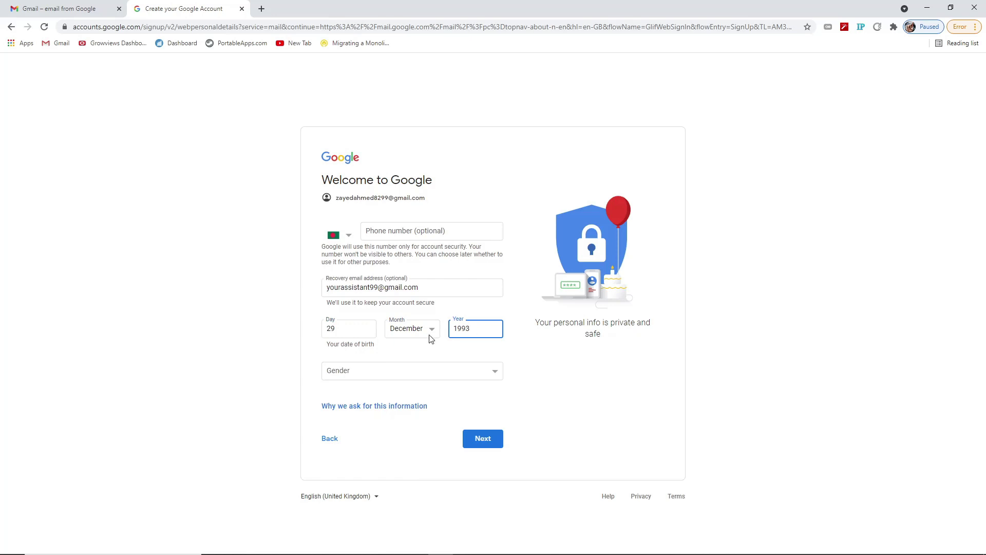
click(464, 371)
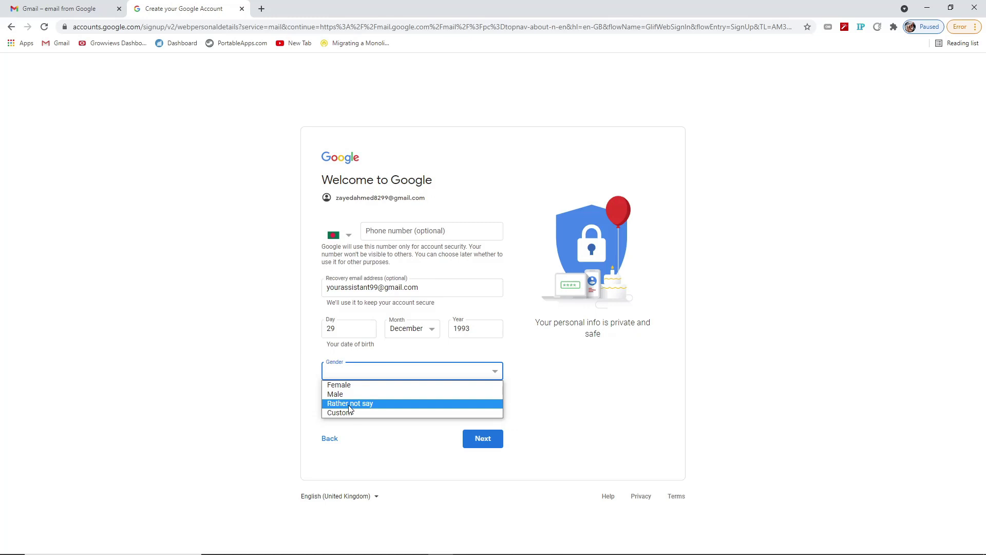
Choose Male as the gender and submit the personal details form
key(Up)
key(Up)
click(353, 394)
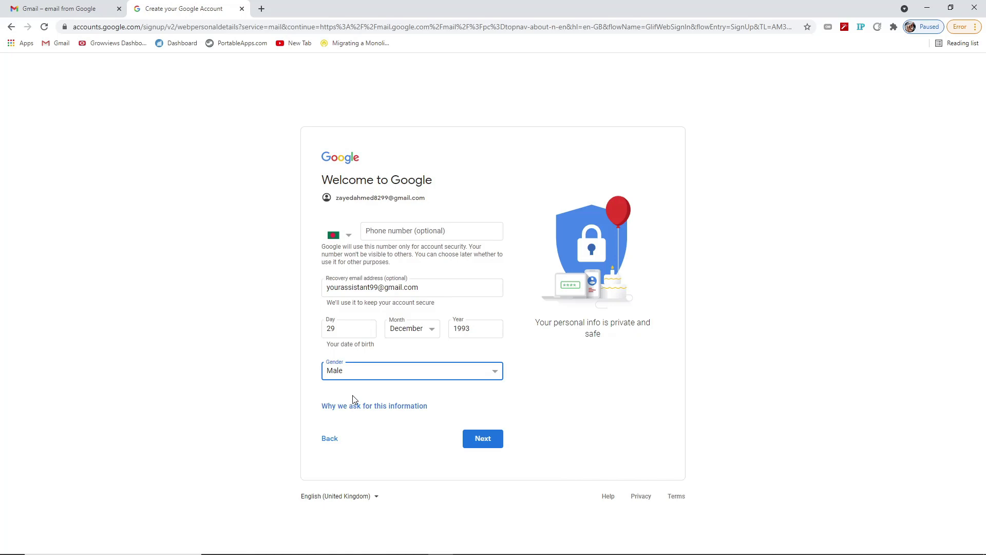
click(482, 439)
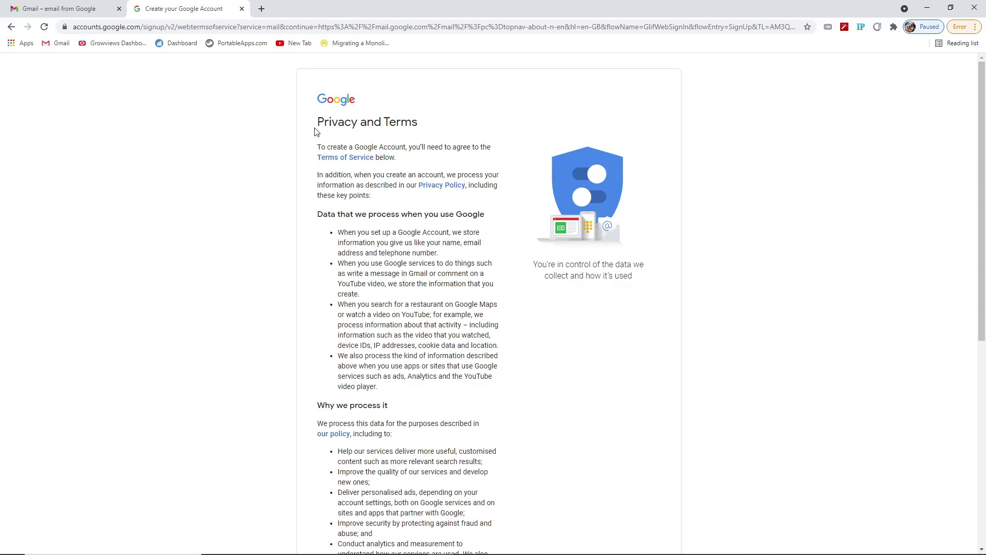
drag(319, 122, 425, 128)
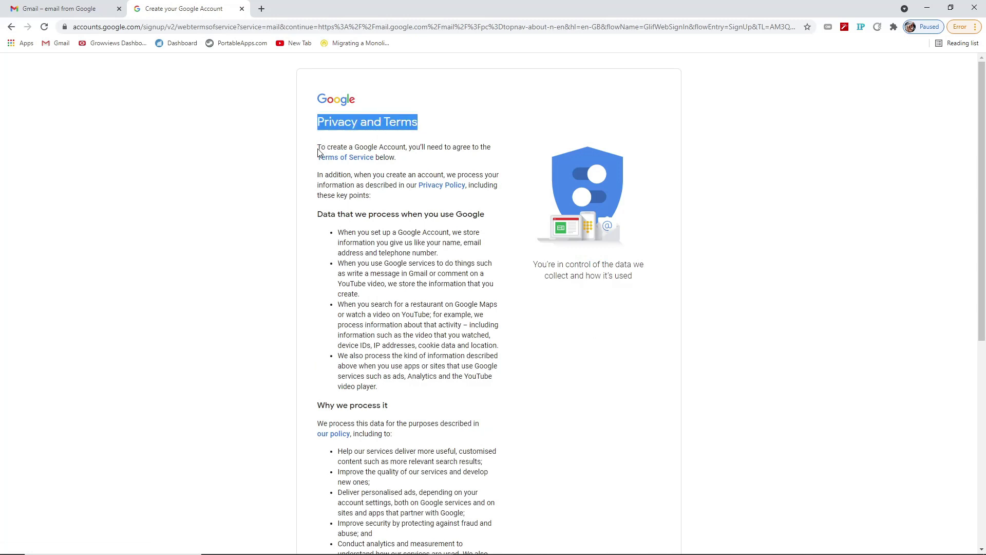
drag(318, 148, 378, 150)
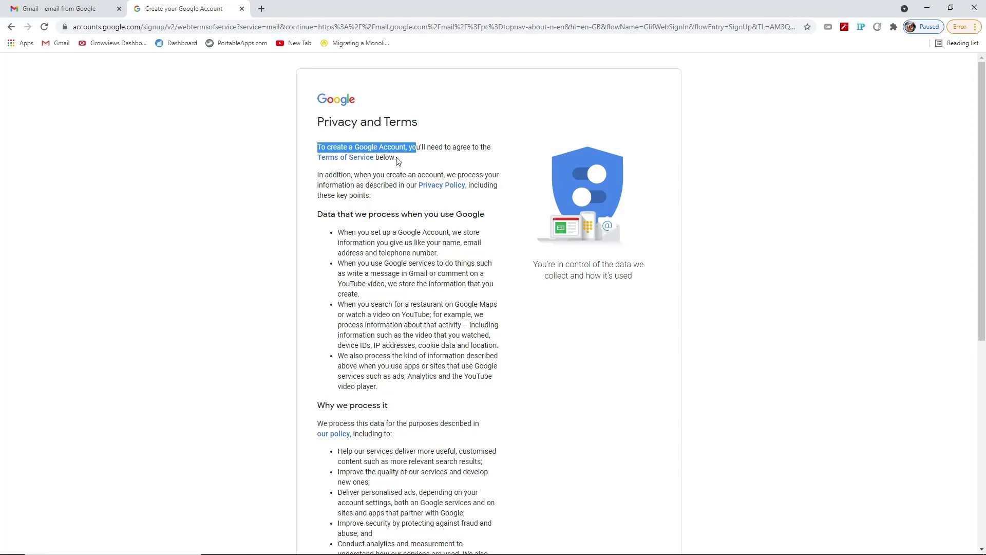
scroll(418, 236, down, 6)
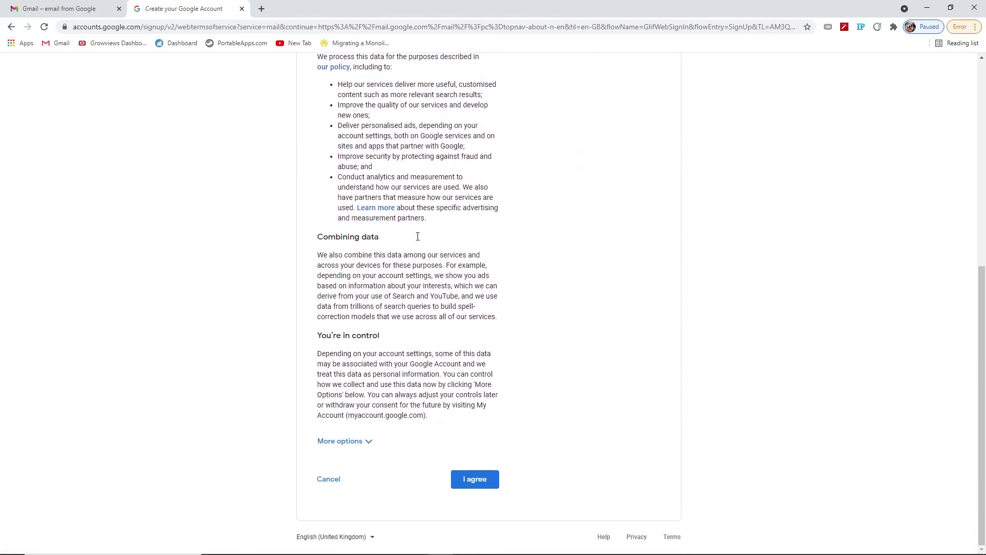
scroll(418, 236, up, 7)
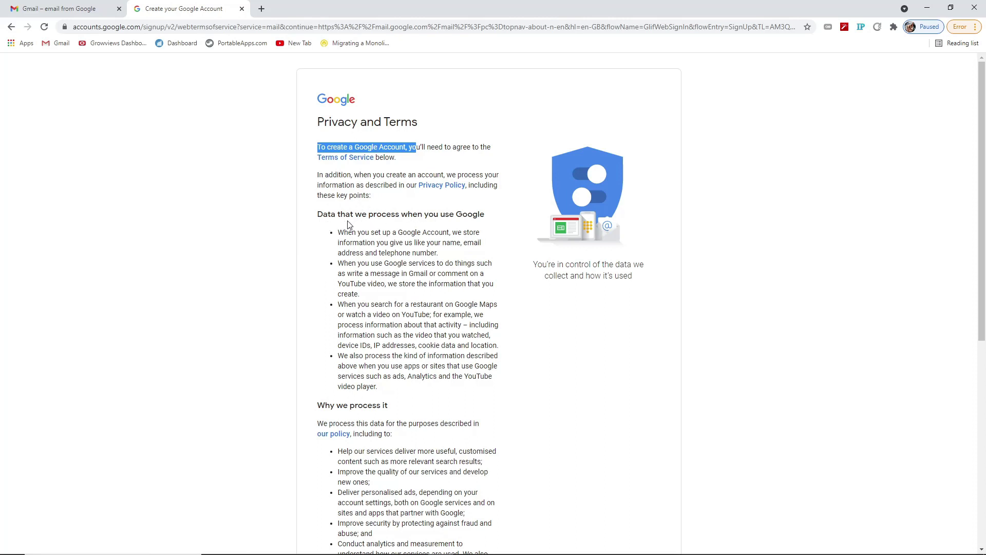
drag(318, 214, 489, 222)
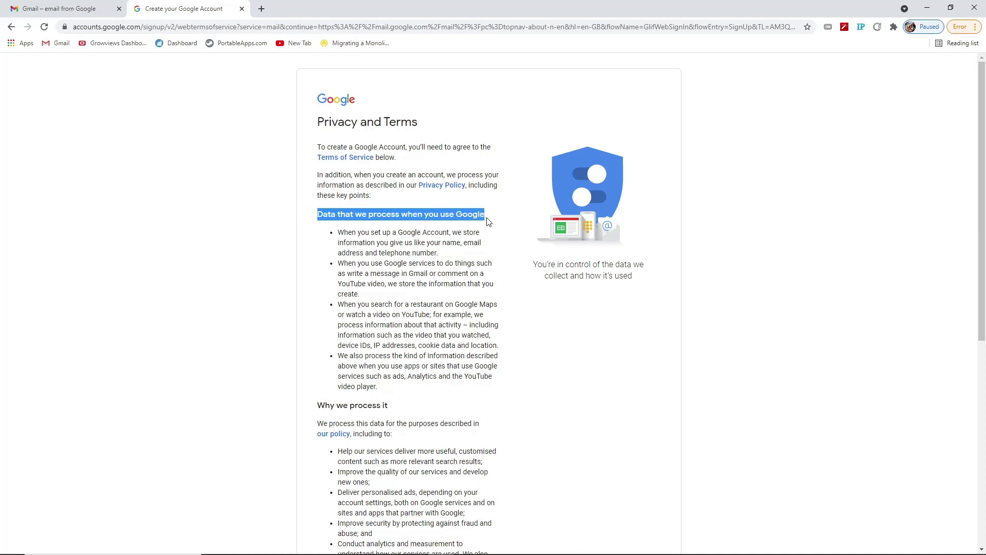
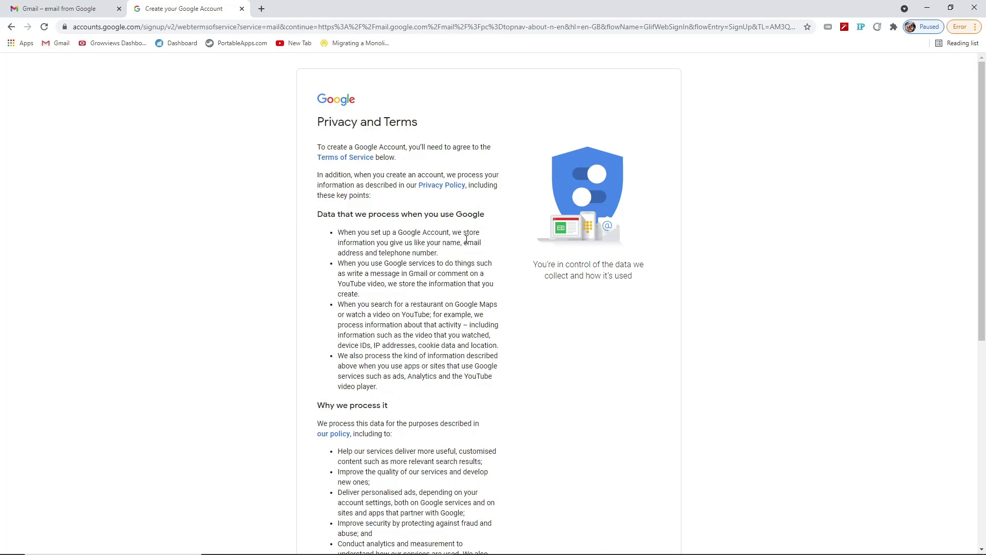
drag(464, 233, 483, 235)
click(383, 246)
drag(417, 243, 339, 239)
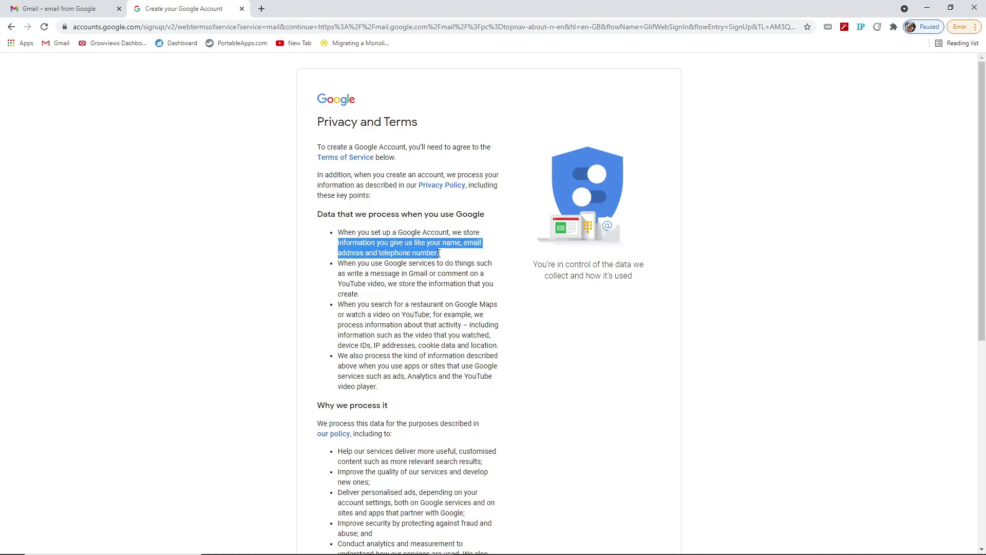
drag(439, 253, 339, 235)
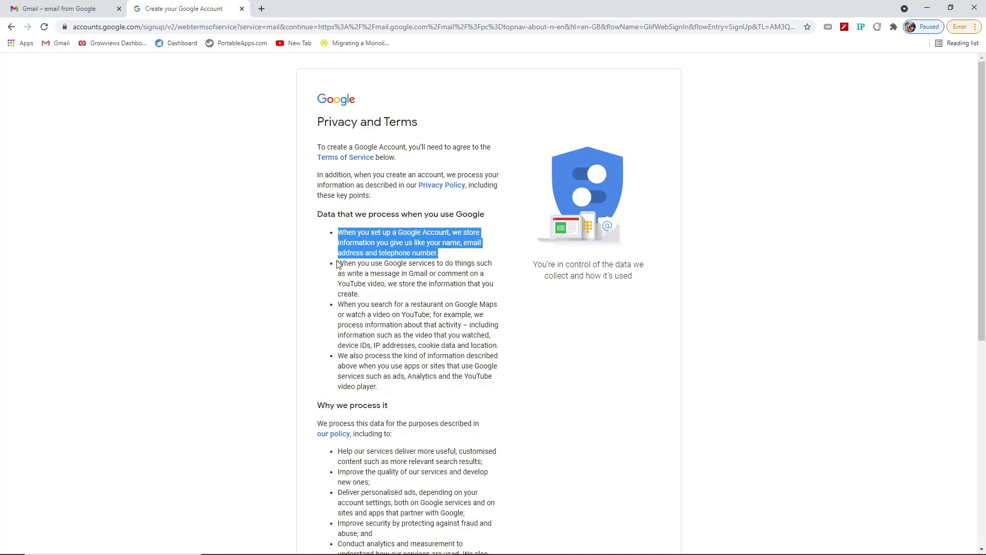
click(385, 265)
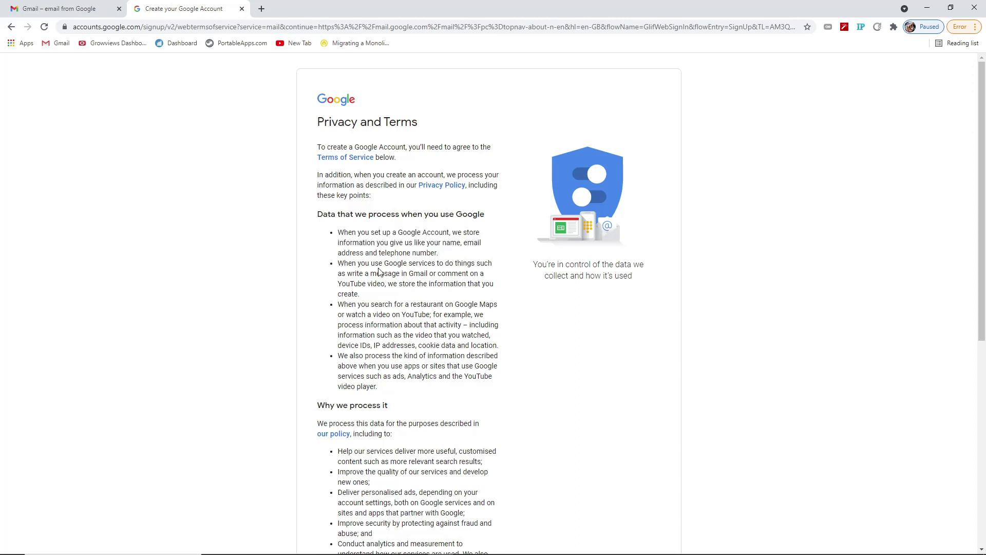
drag(339, 264, 467, 264)
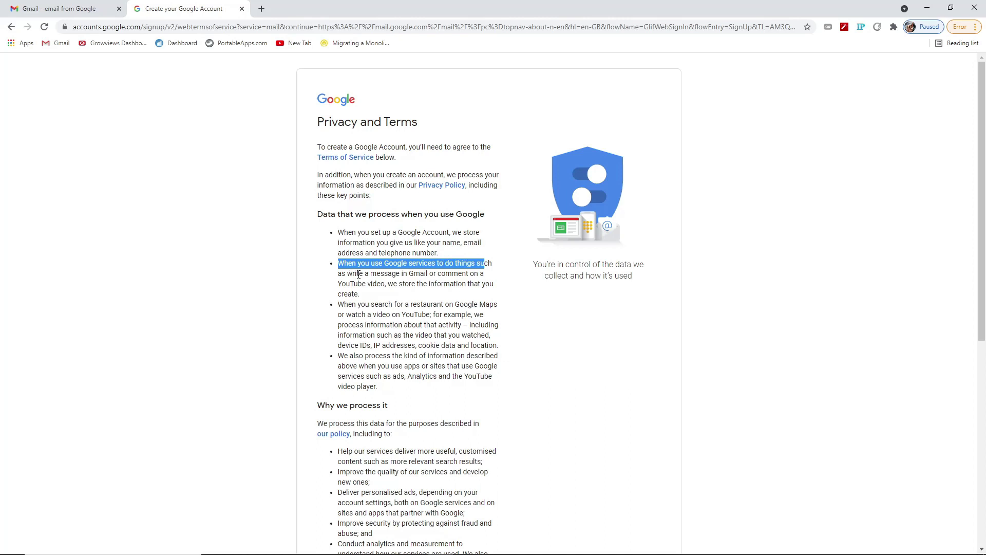
double_click(419, 275)
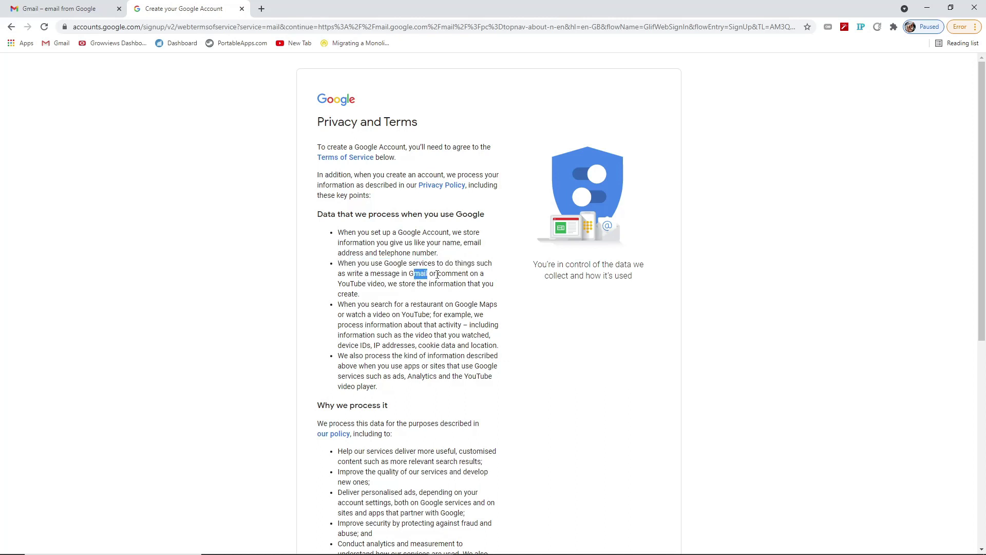
drag(440, 274, 469, 274)
drag(371, 284, 399, 285)
drag(360, 295, 338, 263)
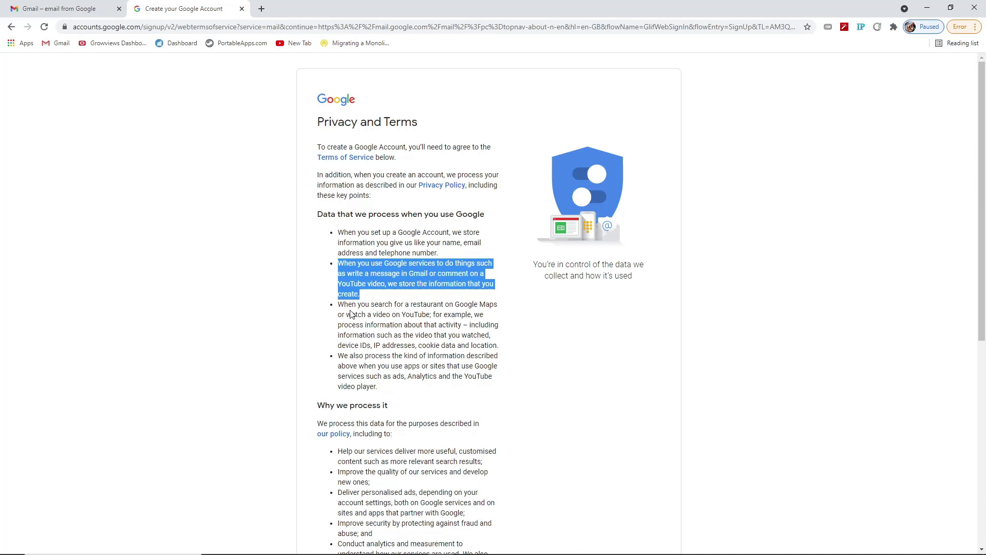
drag(338, 305, 414, 335)
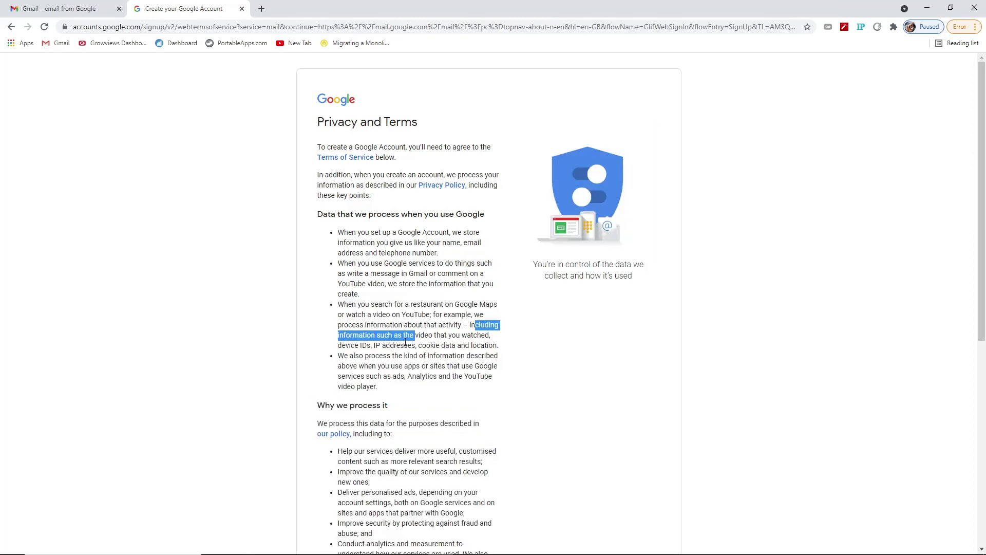
click(436, 337)
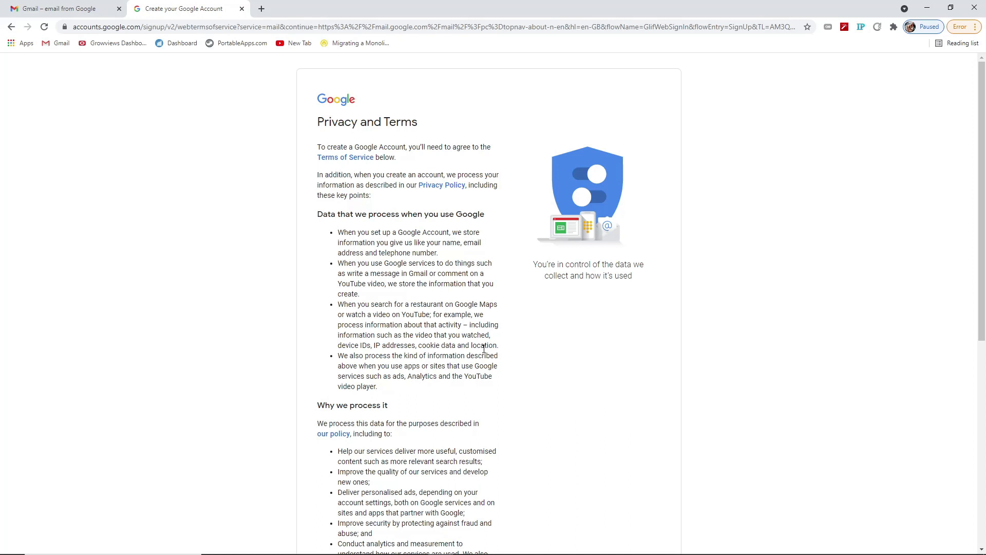
drag(498, 349, 543, 377)
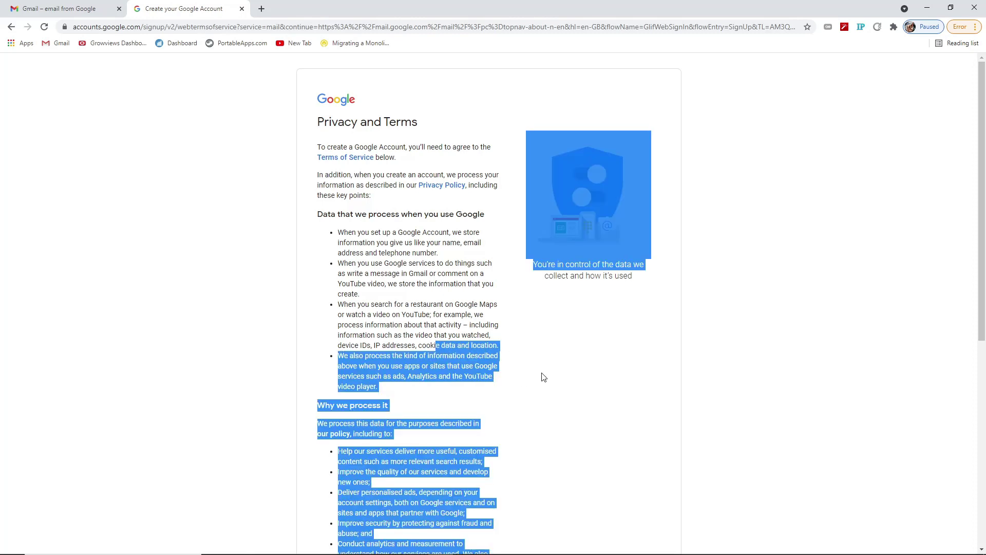
click(450, 337)
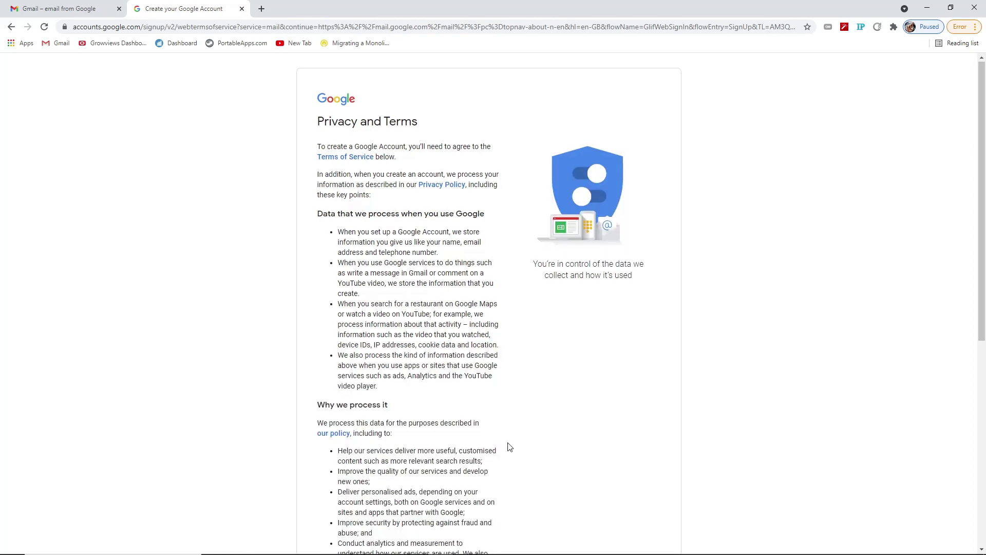
scroll(511, 446, down, 4)
scroll(510, 447, up, 4)
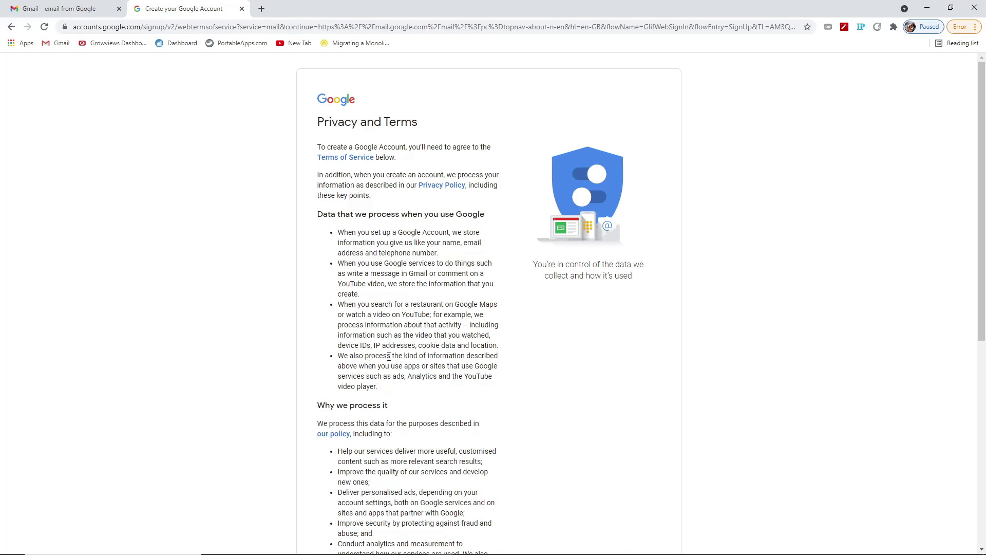
drag(339, 356, 399, 368)
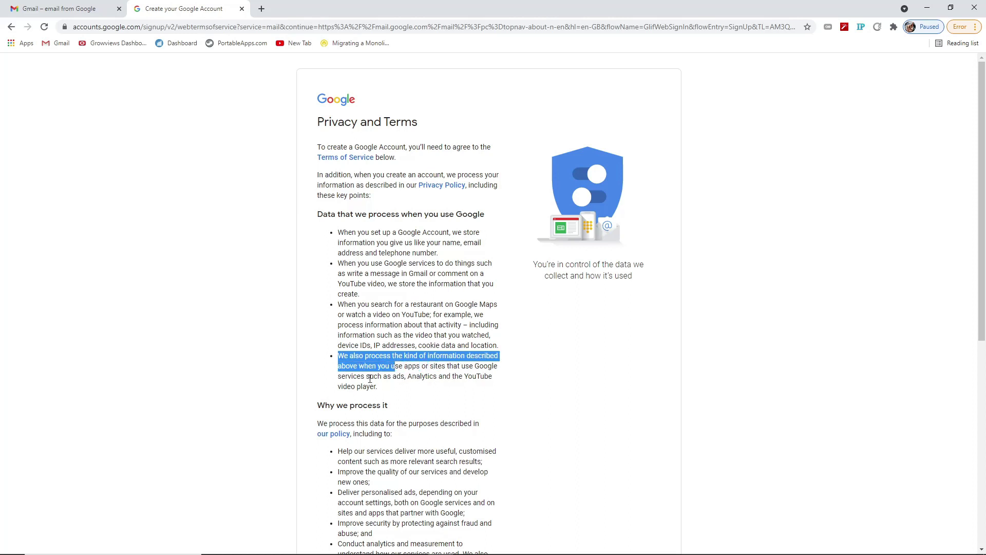
drag(416, 379, 389, 389)
click(419, 386)
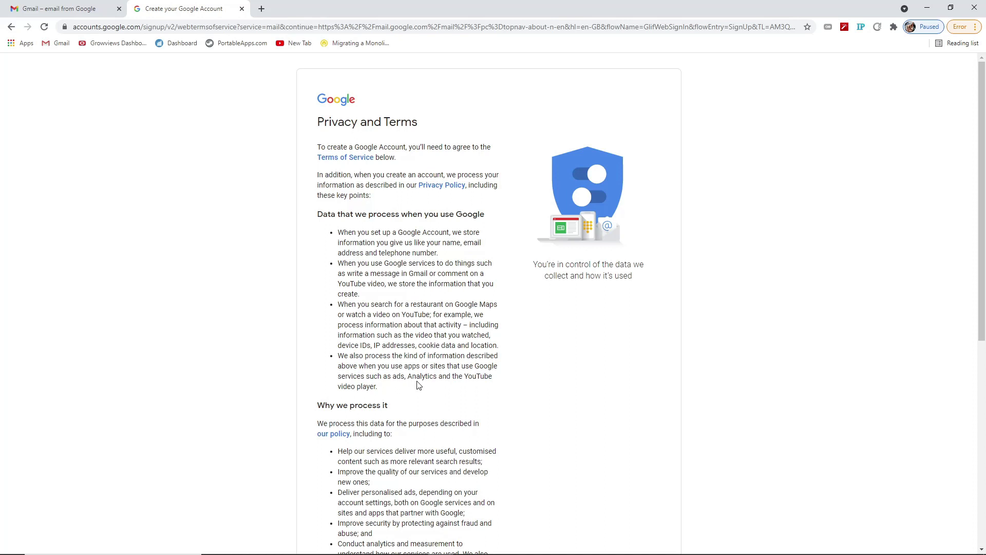
scroll(419, 386, down, 1)
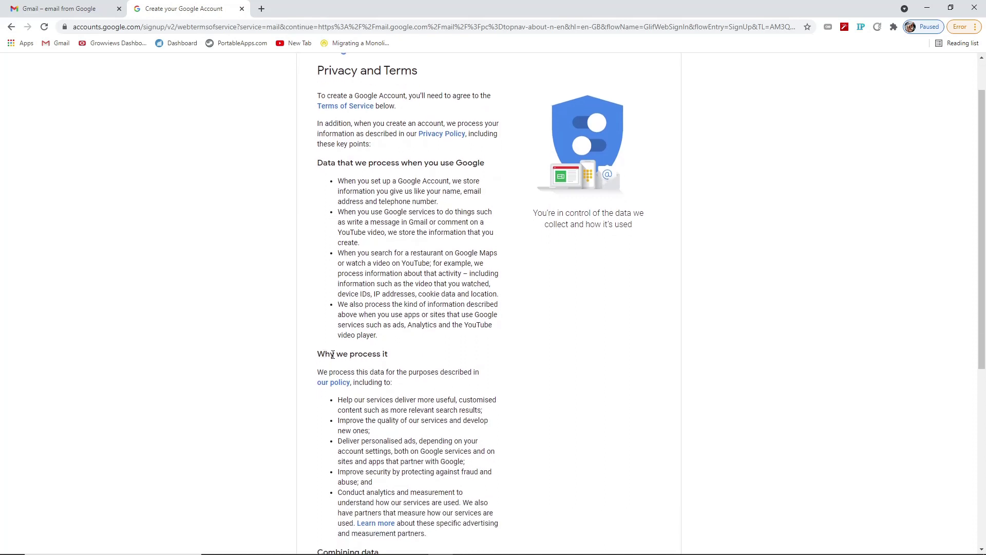
drag(333, 355, 414, 362)
click(432, 384)
scroll(434, 416, down, 3)
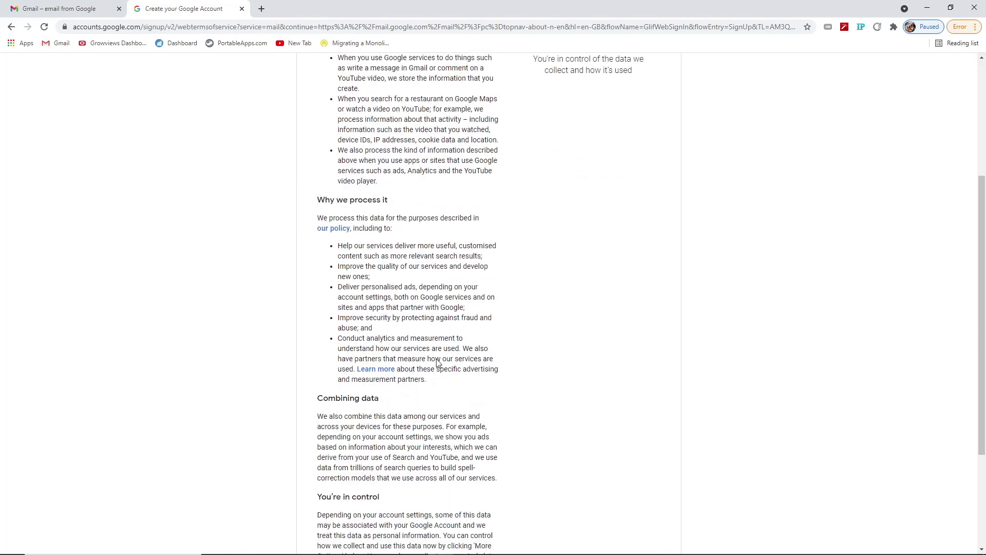
scroll(437, 363, down, 3)
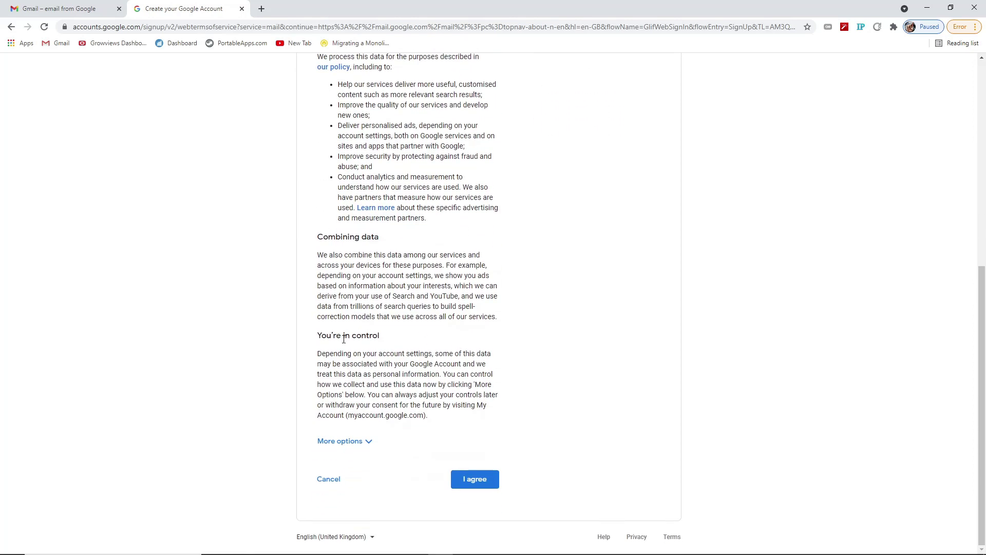
scroll(328, 338, up, 7)
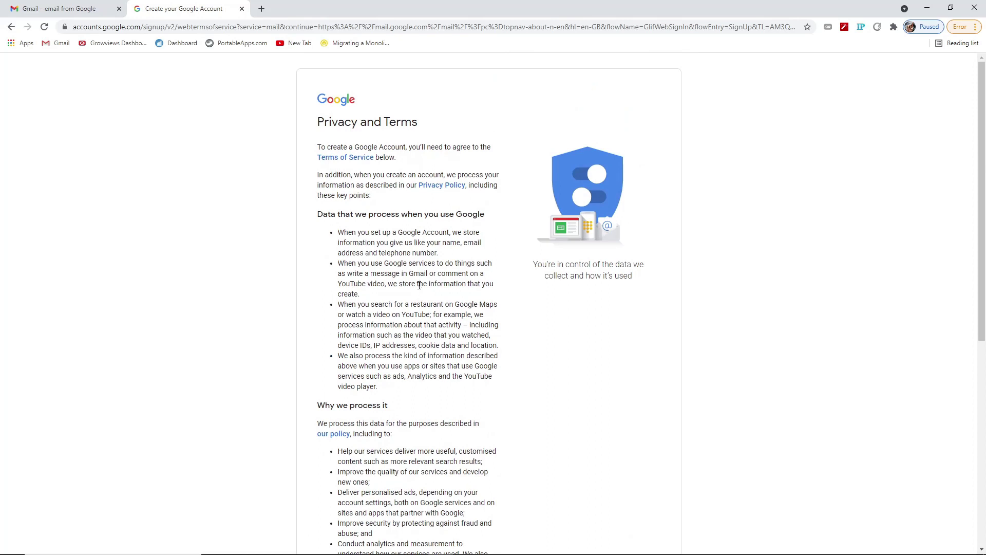
scroll(419, 286, down, 3)
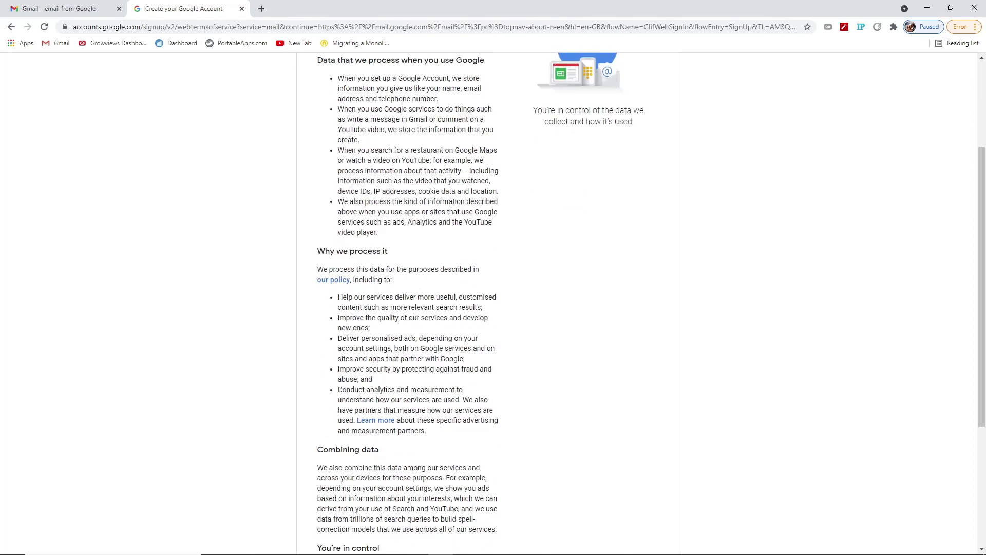
scroll(442, 359, down, 5)
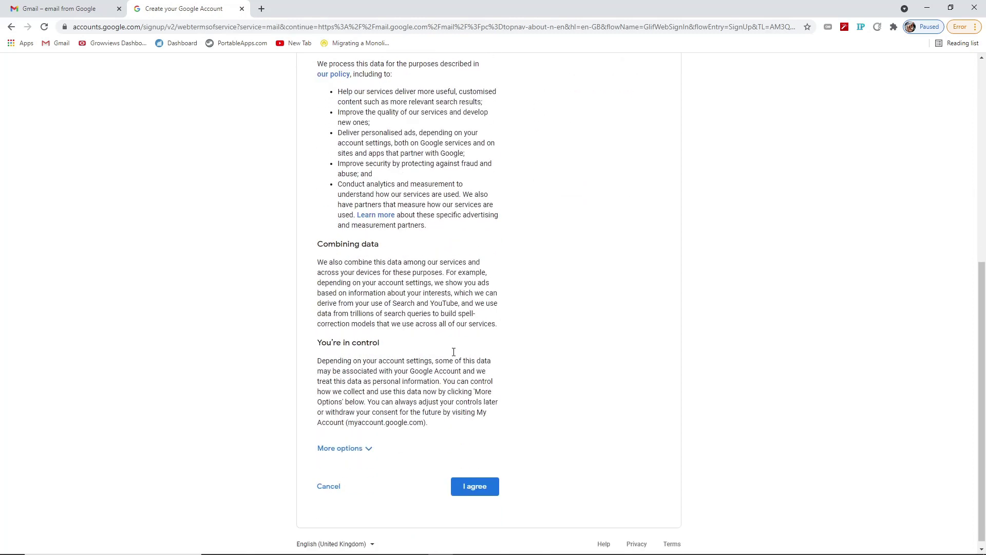
scroll(451, 353, up, 2)
scroll(454, 354, up, 1)
scroll(453, 354, down, 2)
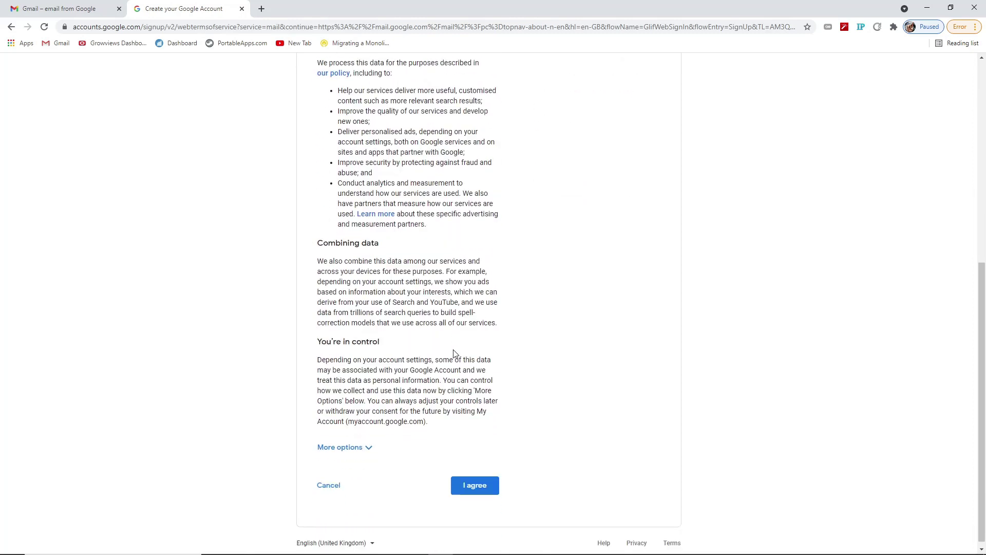
Agree to Google's Privacy and Terms to create the account, declining the Chrome profile offer
click(486, 484)
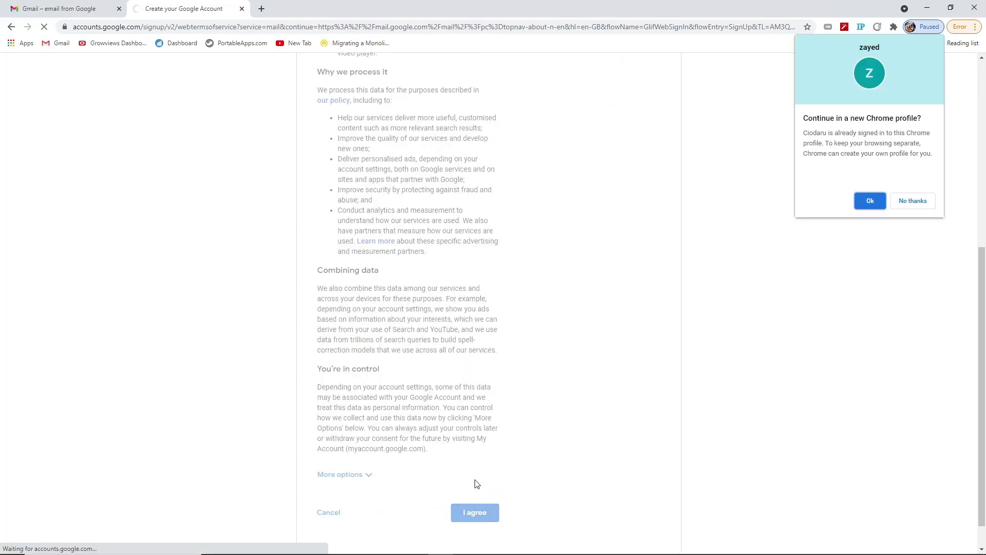
click(912, 201)
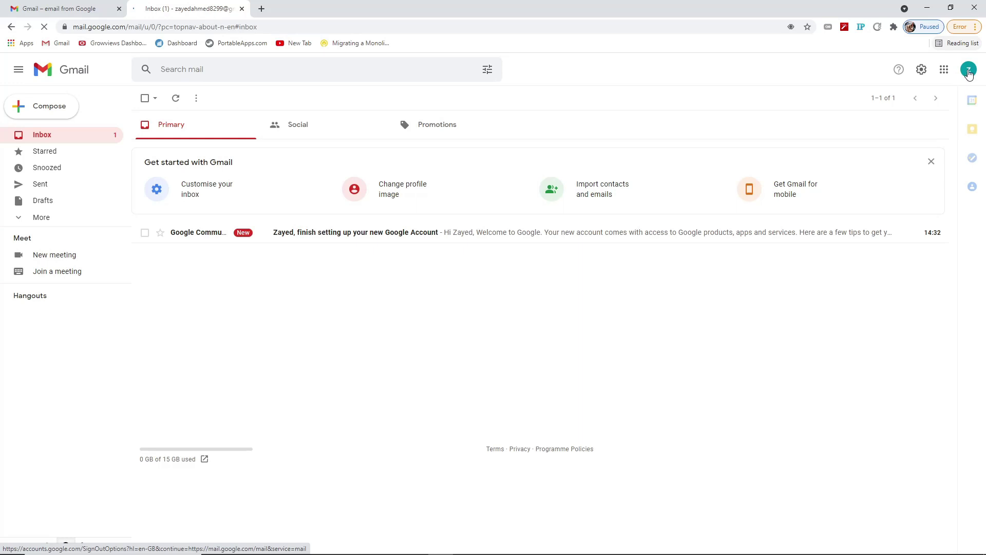
Read the Google Community Team welcome email, then go back to the inbox list
click(277, 232)
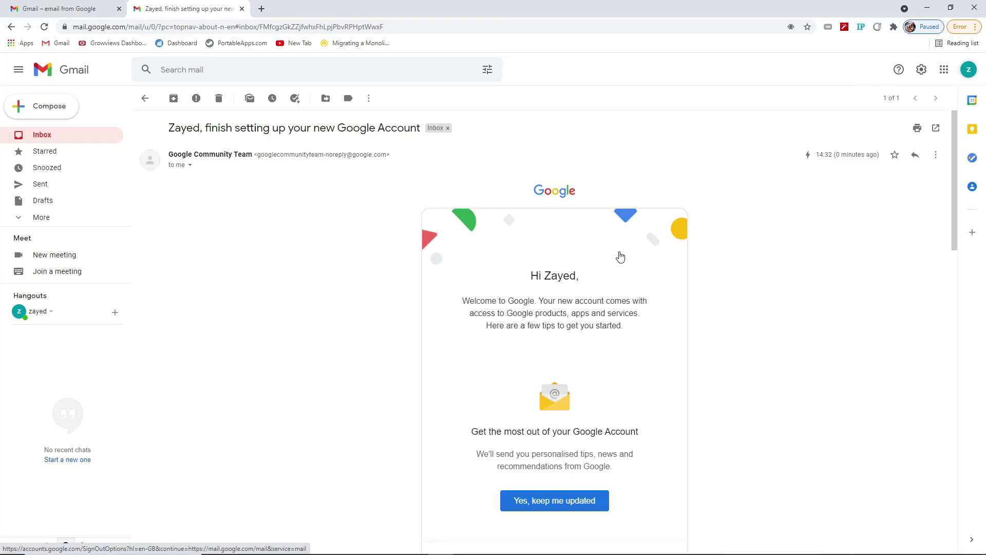
click(144, 101)
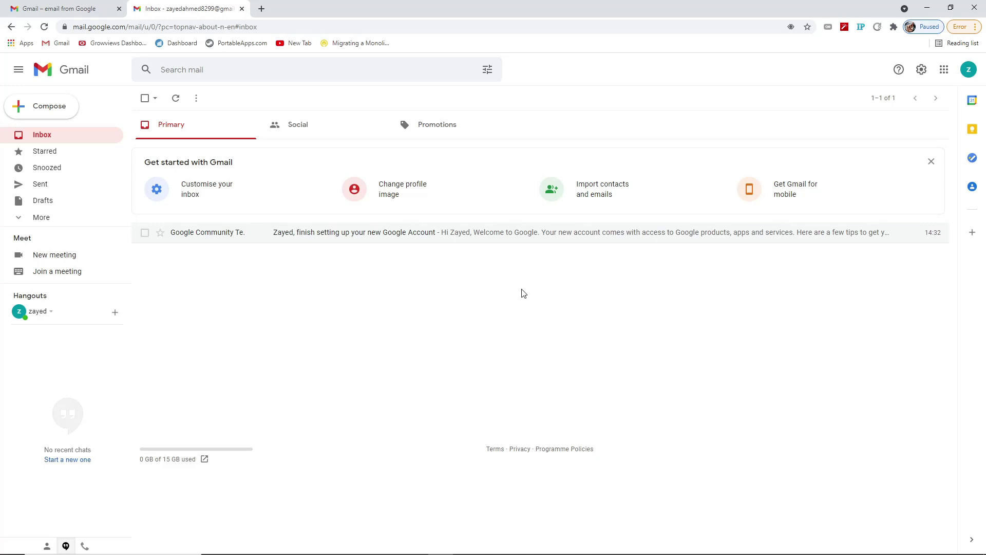
Dismiss the Get started with Gmail panel and view the Sent folder
click(933, 162)
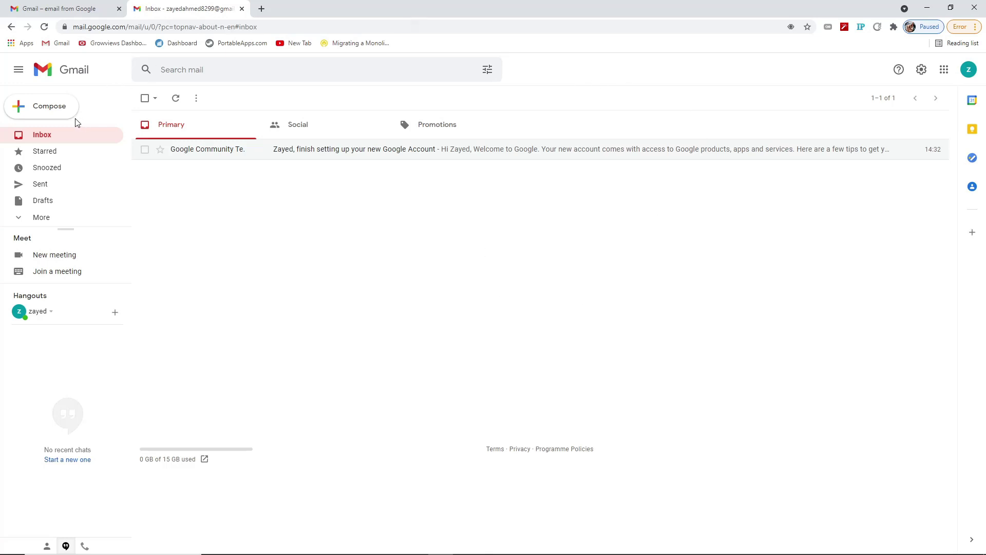
click(47, 168)
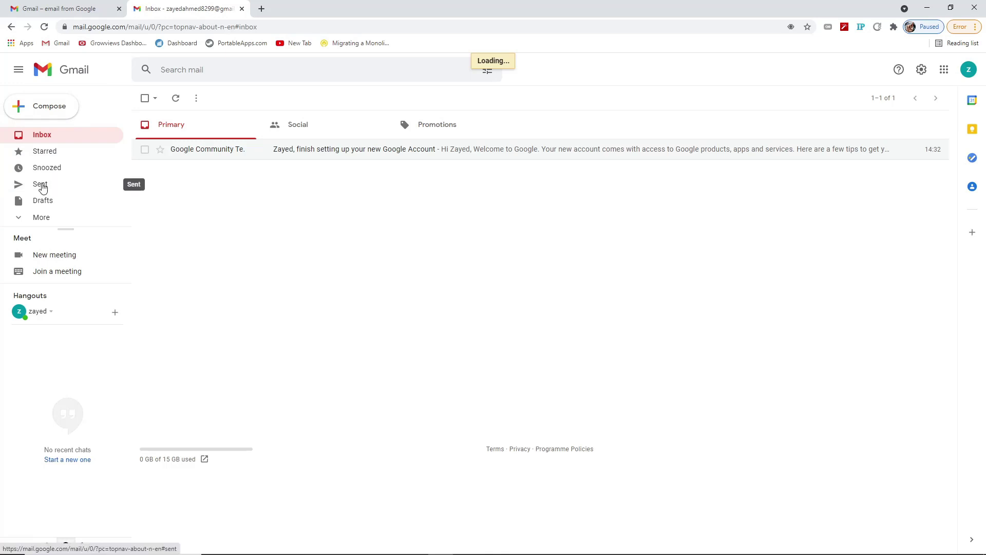
click(43, 187)
Return to the Inbox, then start a new message and discard it unsent
click(47, 134)
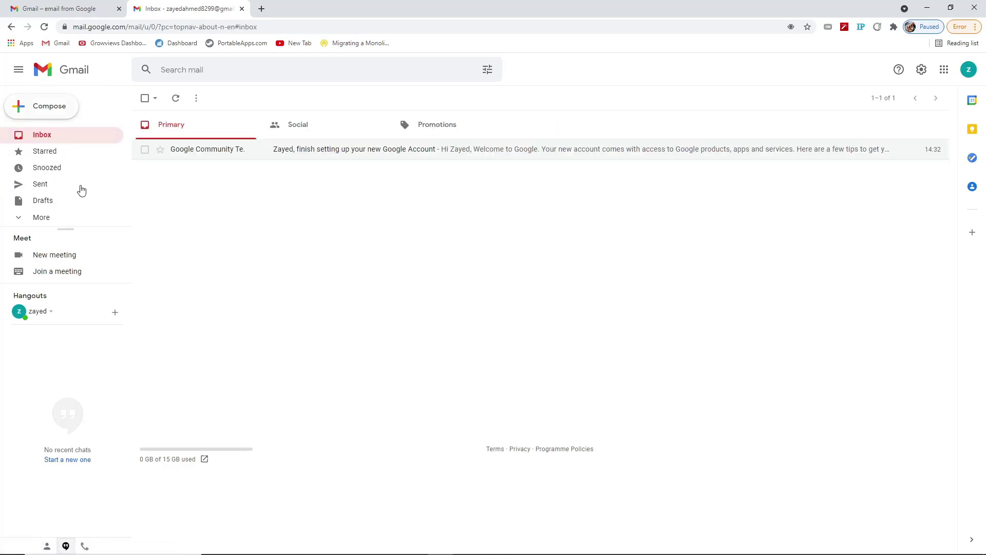
click(63, 116)
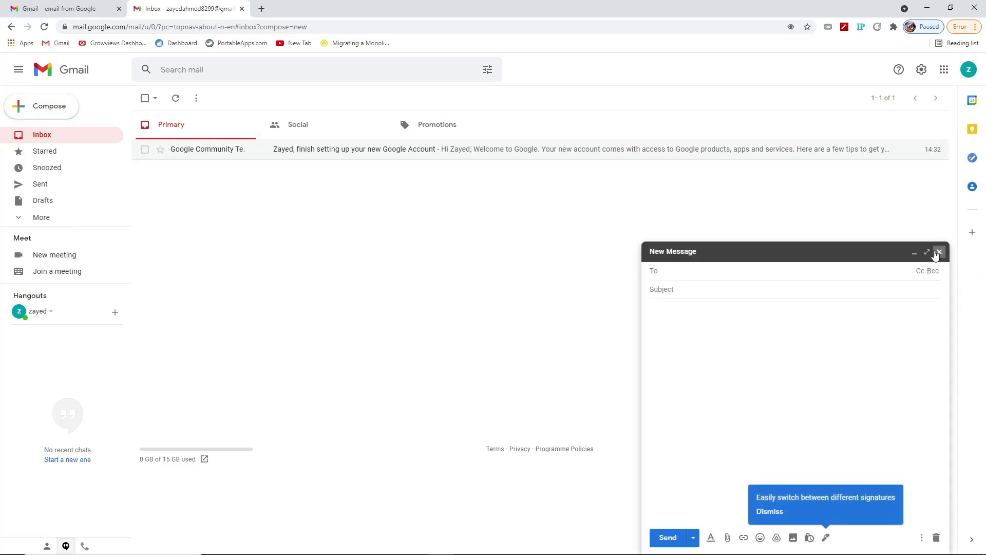
click(940, 251)
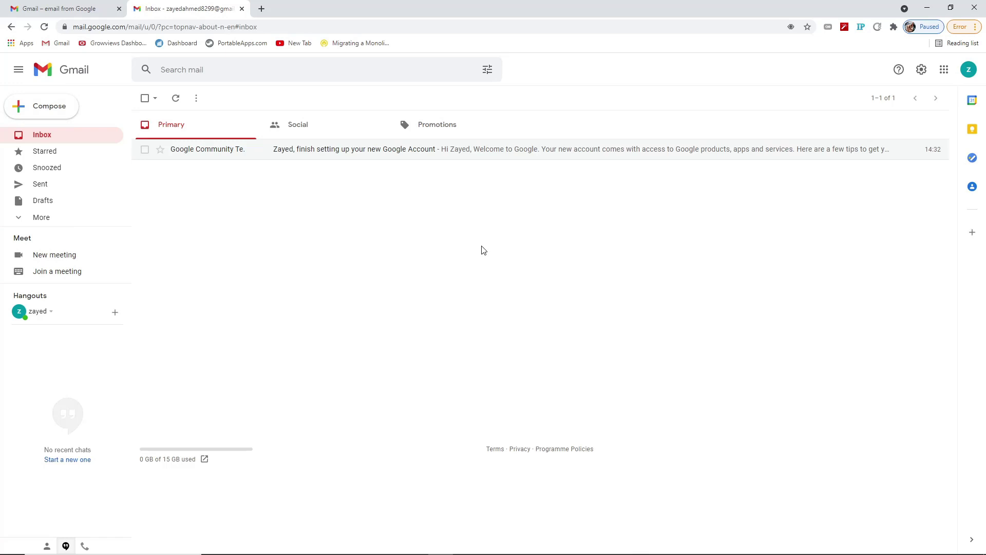